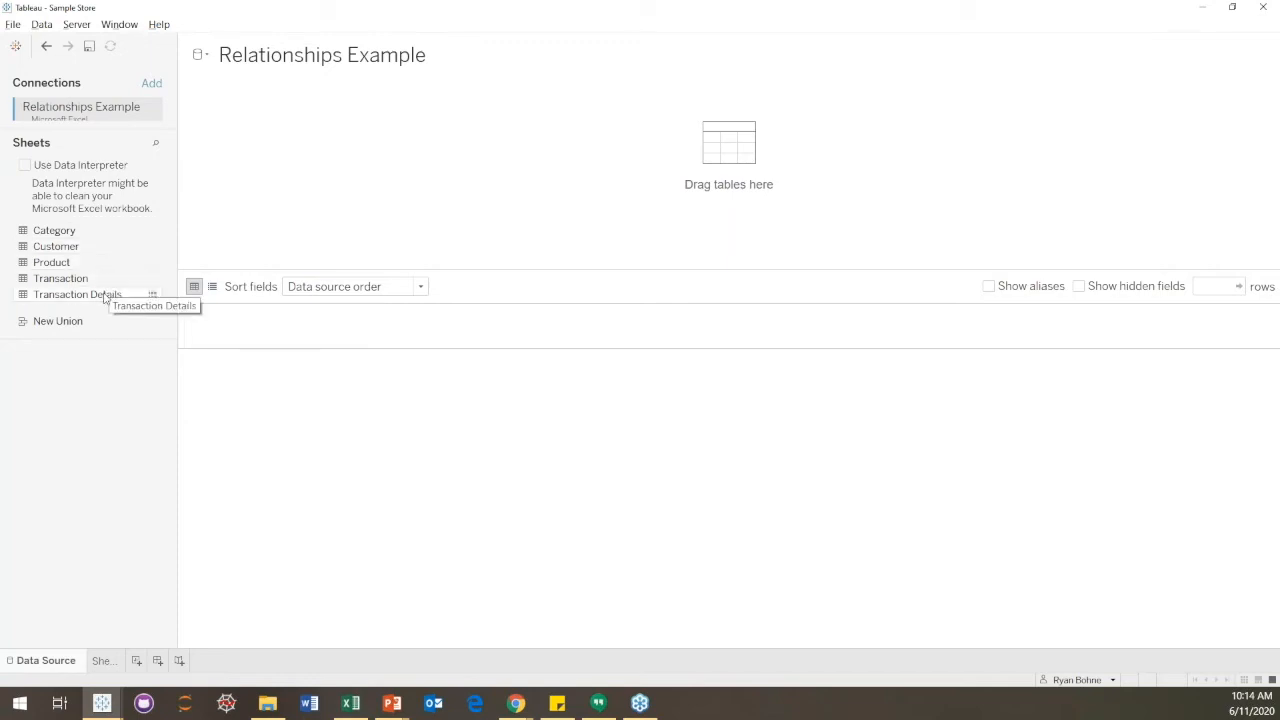
# Step: Add the Transaction Details table to the data source canvas and relate the Product table to it
pyautogui.moveTo(104, 296); pyautogui.dragTo(315, 217)
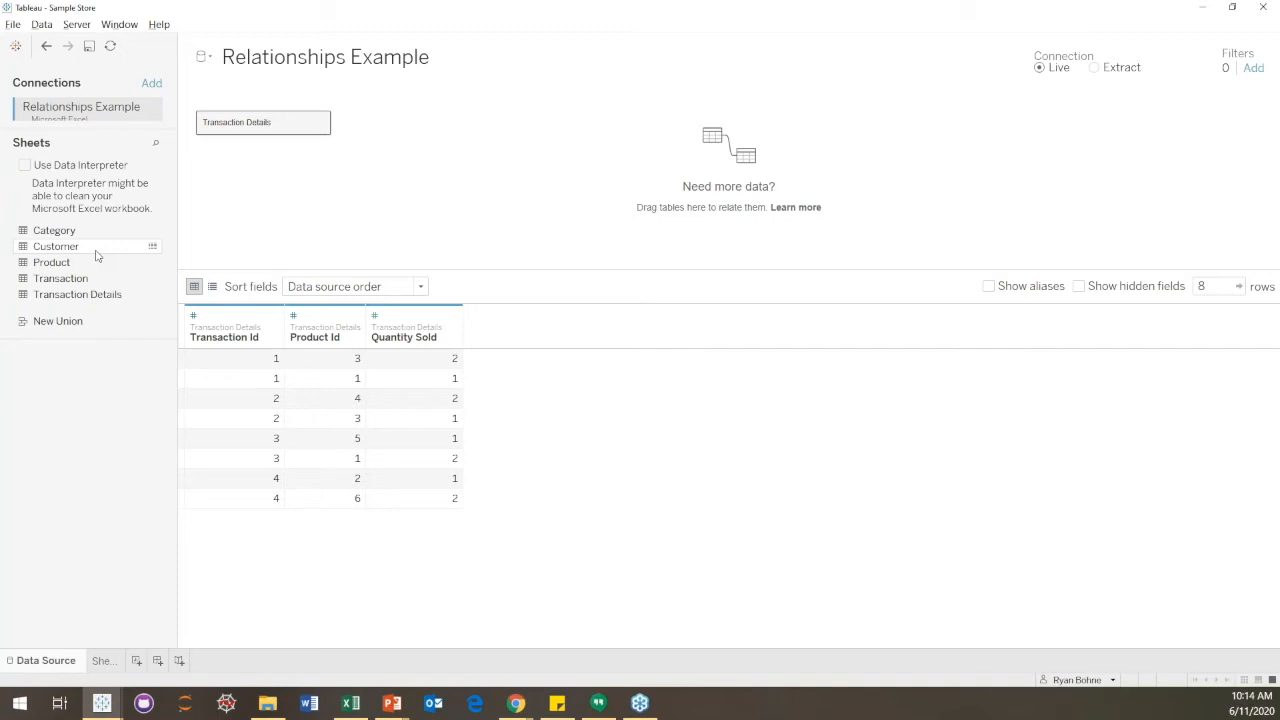
pyautogui.moveTo(97, 262); pyautogui.dragTo(404, 151)
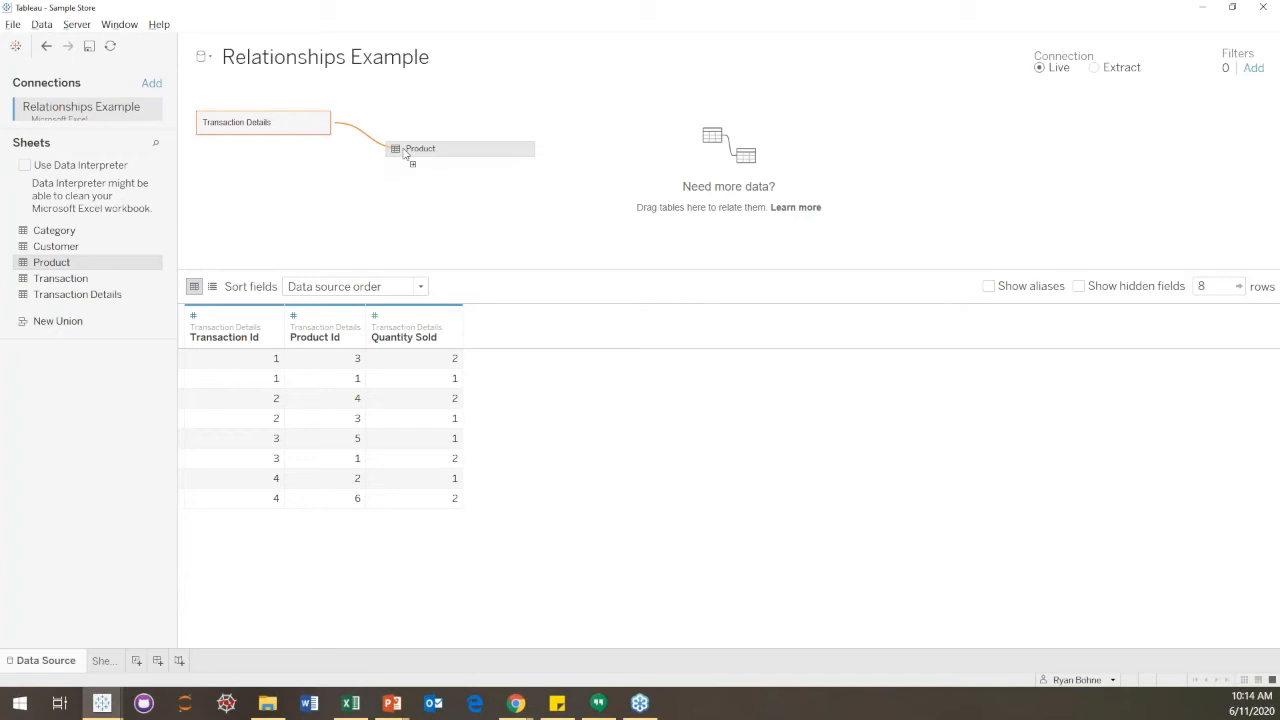
pyautogui.moveTo(405, 152); pyautogui.dragTo(404, 152)
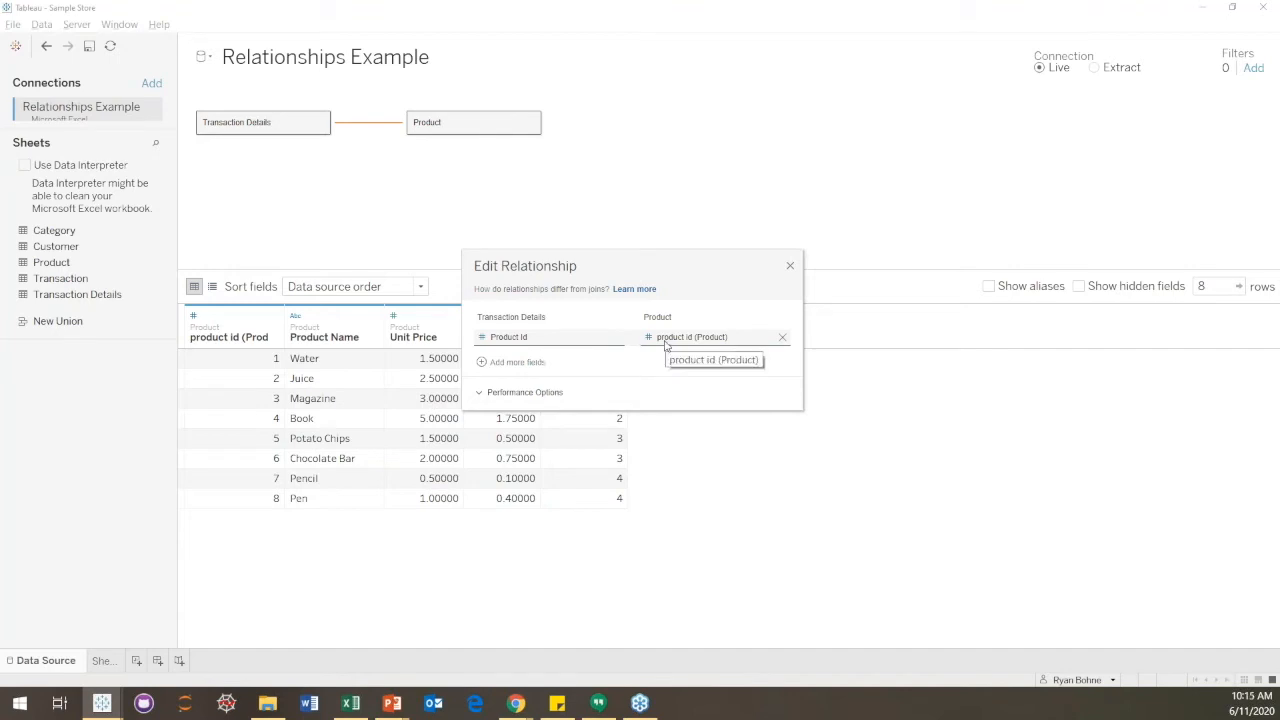
# Step: Review the matching fields and performance options of the relationship between Transaction Details and Product
pyautogui.click(558, 340)
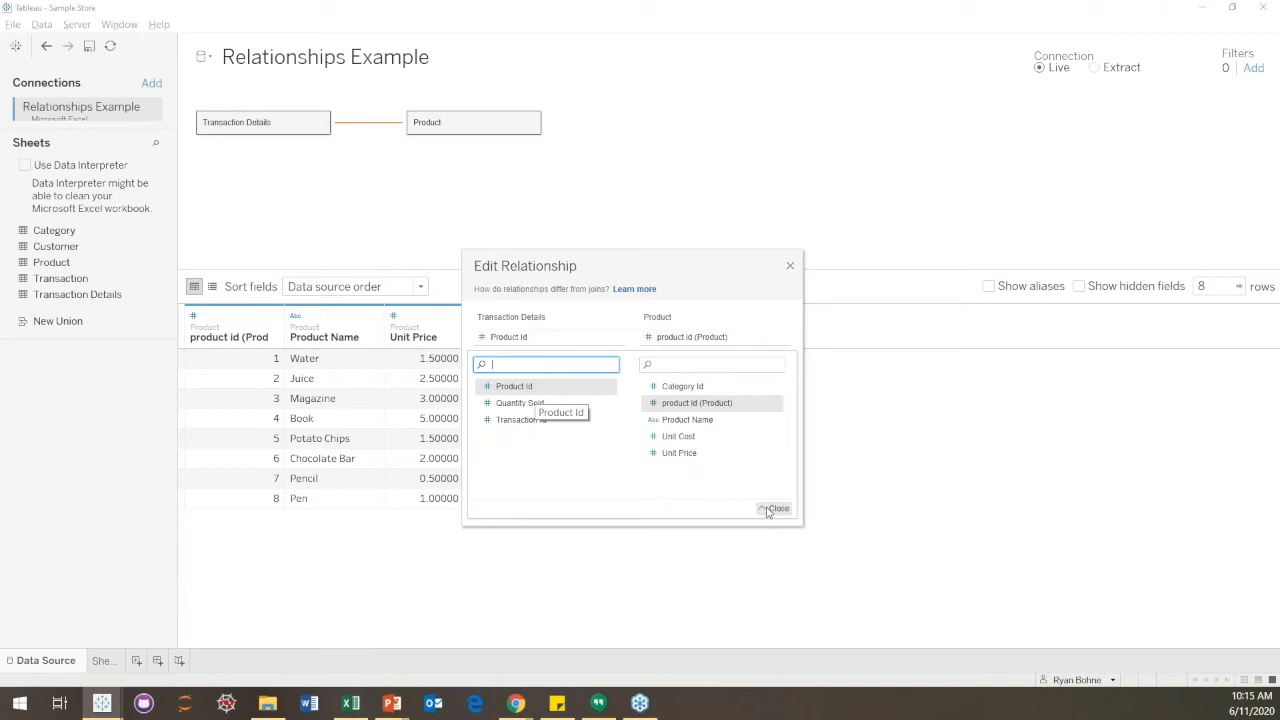
pyautogui.click(775, 509)
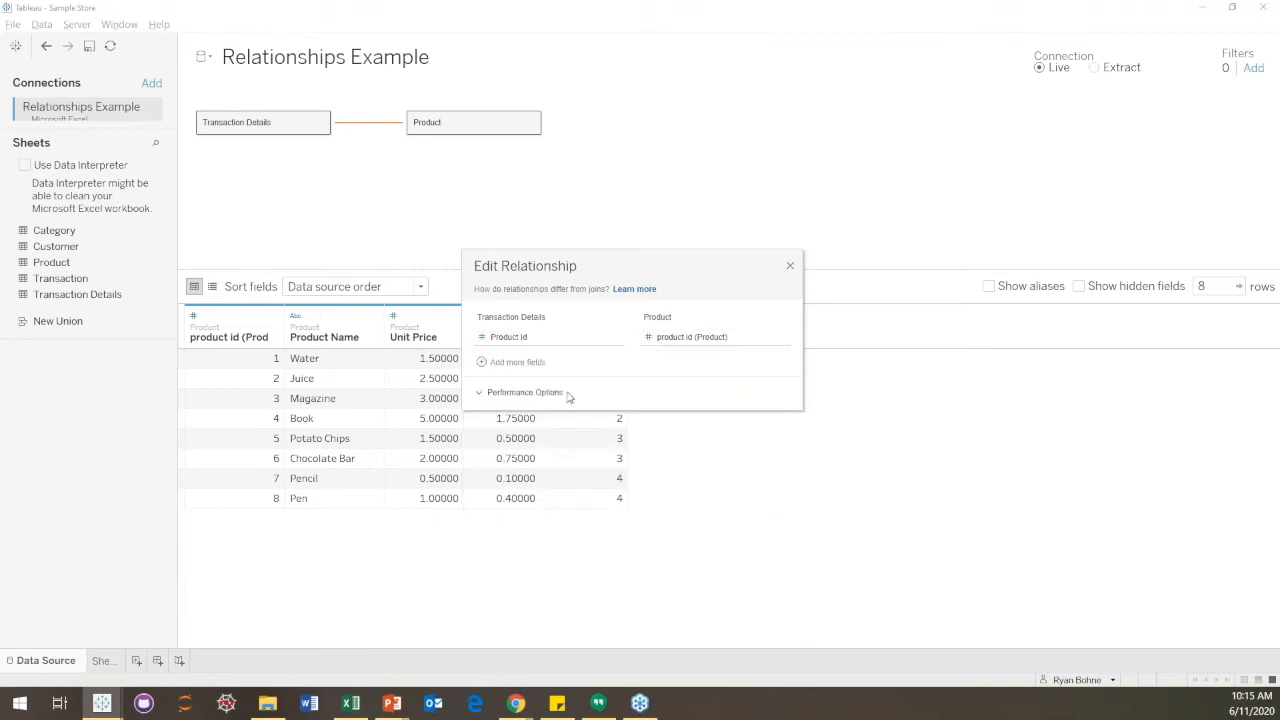
pyautogui.click(517, 396)
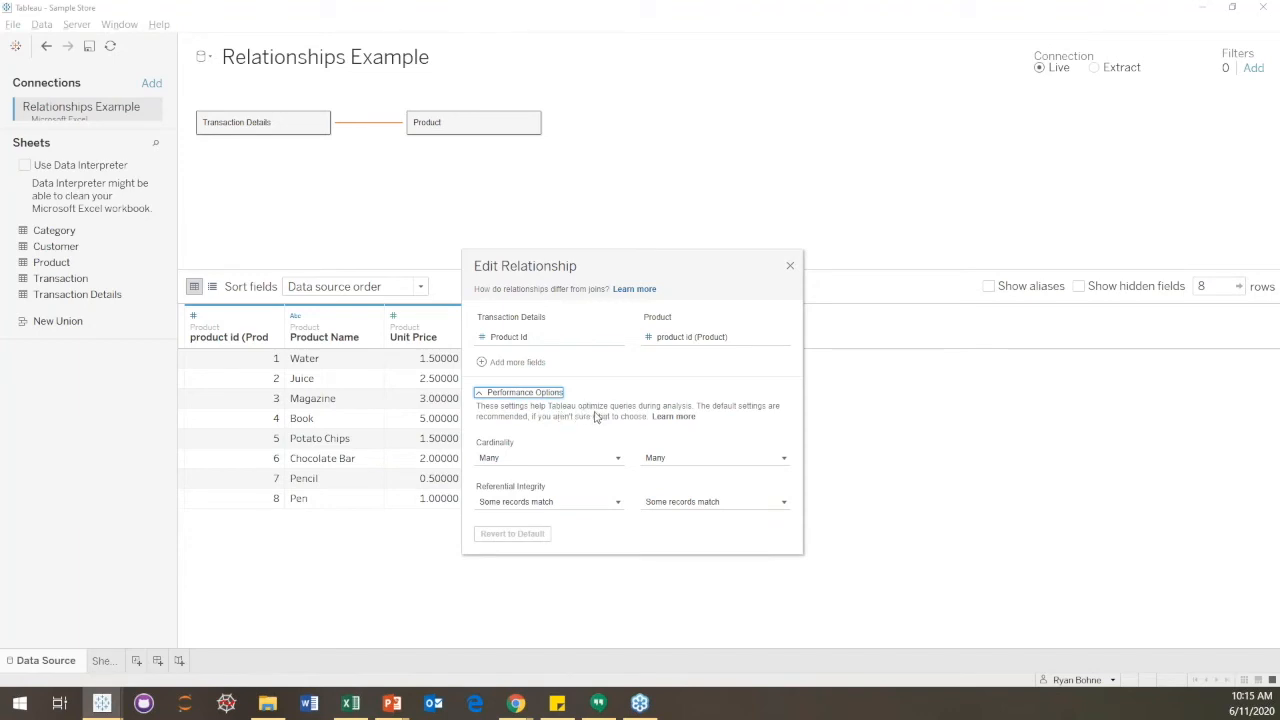
pyautogui.click(530, 394)
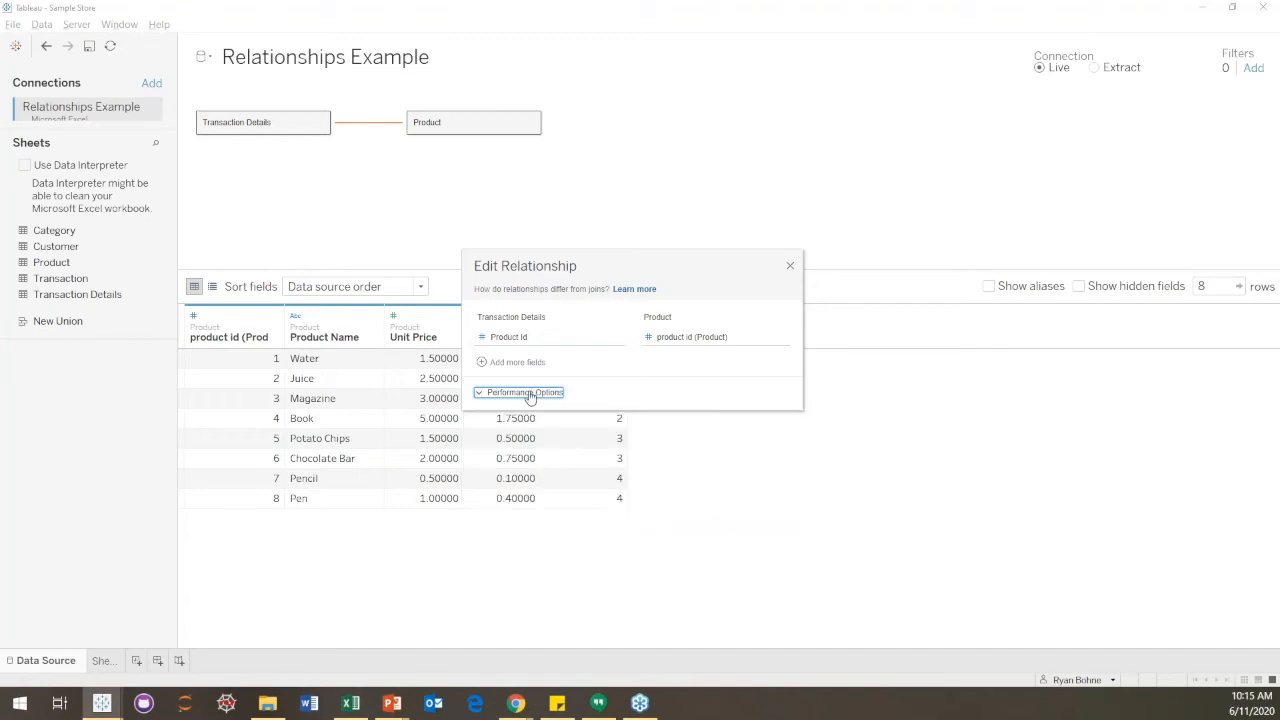
pyautogui.click(789, 268)
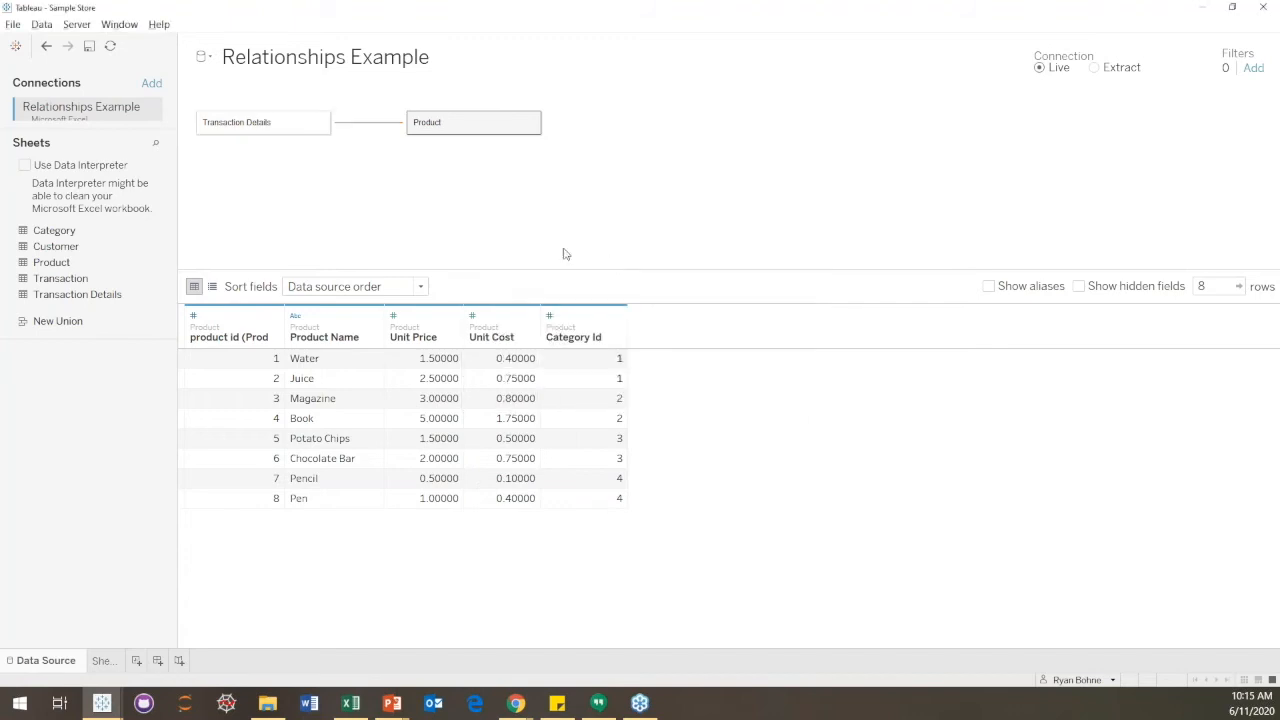
# Step: Relate the Transaction table to Transaction Details, accepting the matching transaction ID fields
pyautogui.moveTo(90, 278); pyautogui.dragTo(409, 180)
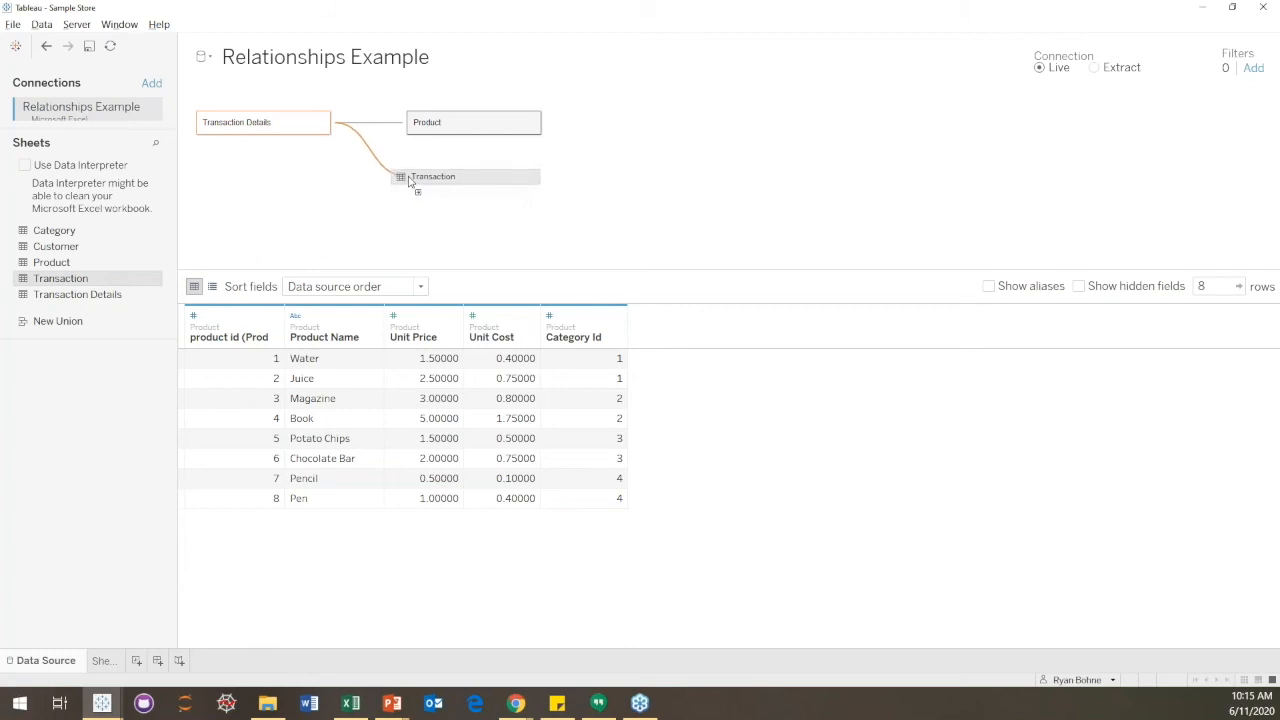
pyautogui.press('Escape')
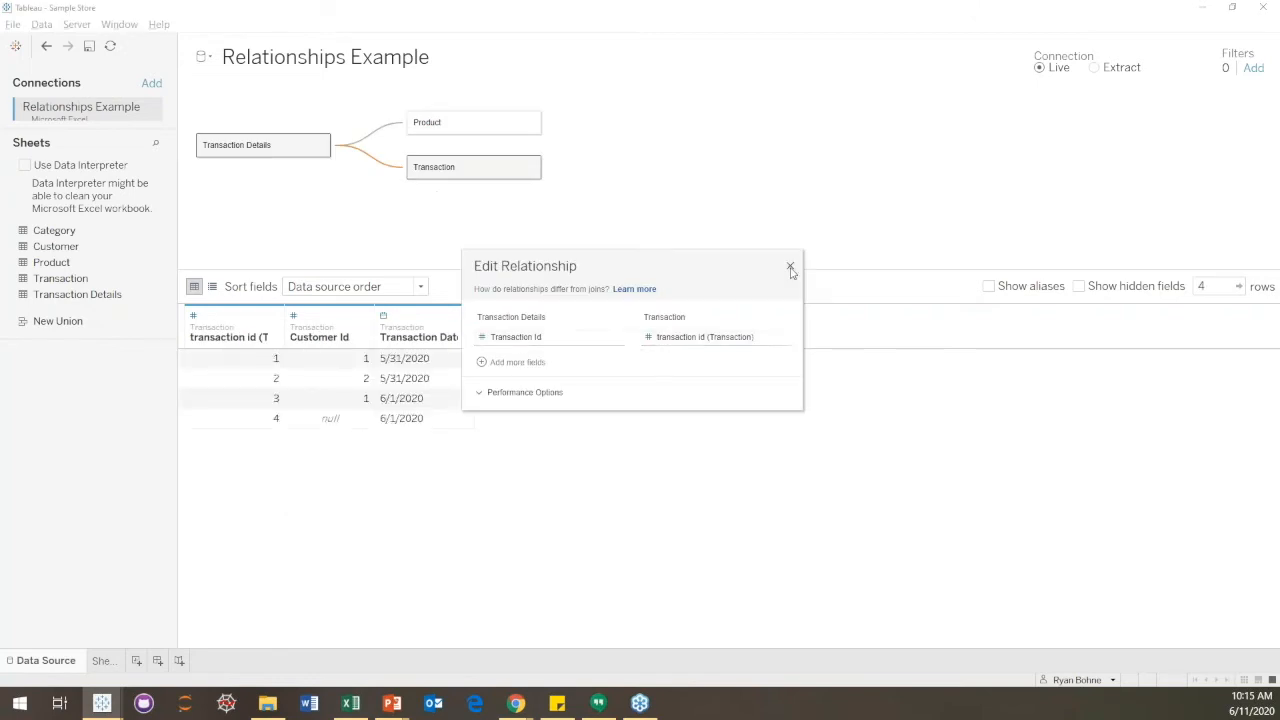
pyautogui.click(790, 268)
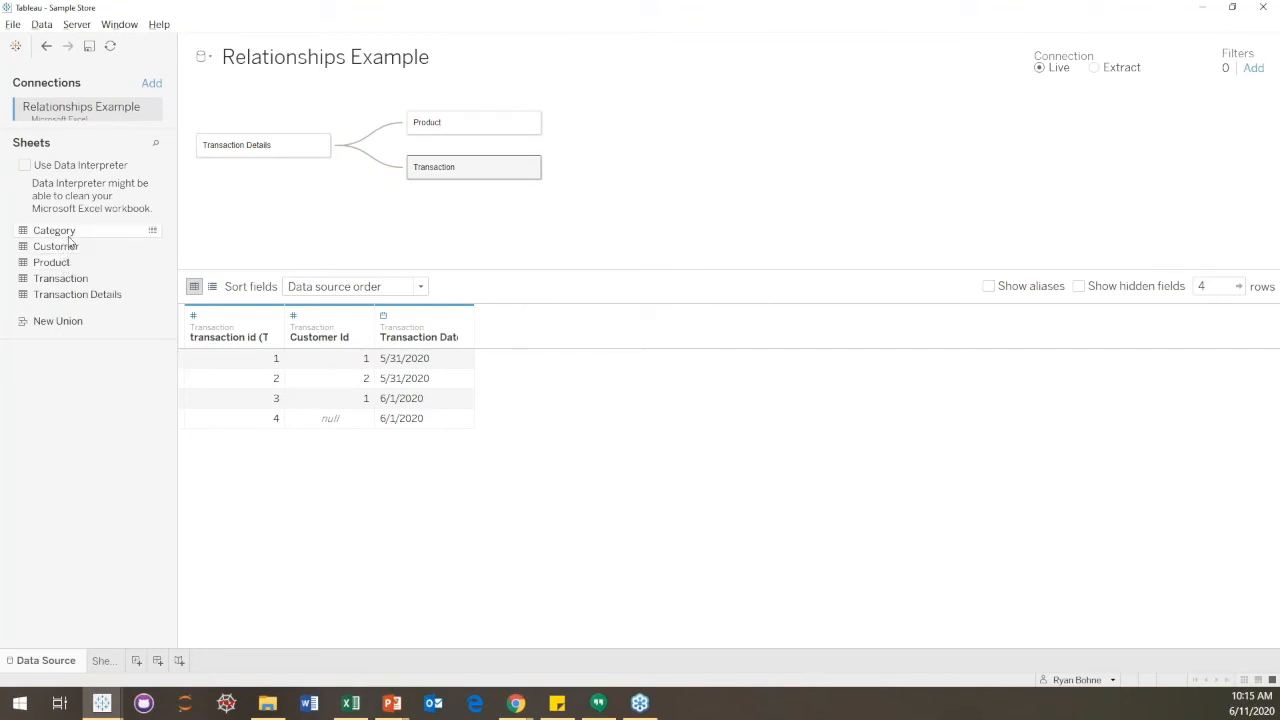
# Step: Add the Category table and move it so it relates to Product, and relate the Customer table to Transaction
pyautogui.moveTo(70, 237); pyautogui.dragTo(366, 109)
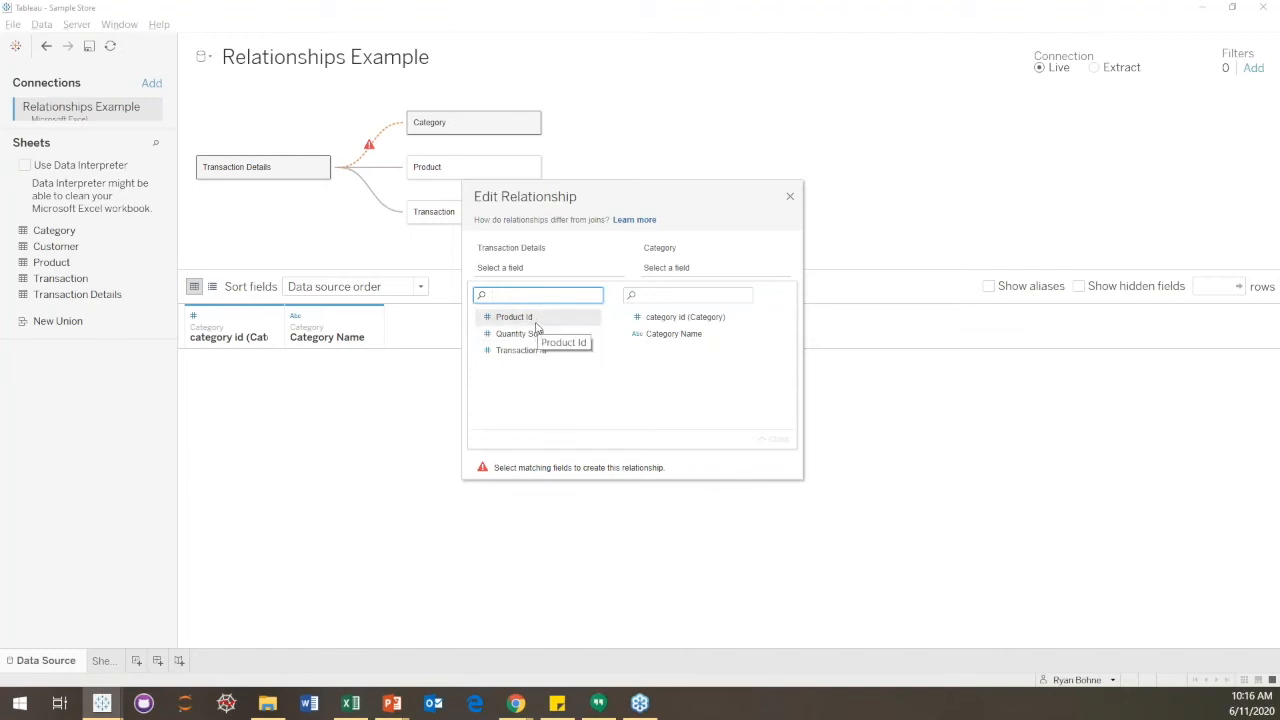
pyautogui.click(790, 199)
pyautogui.click(531, 123)
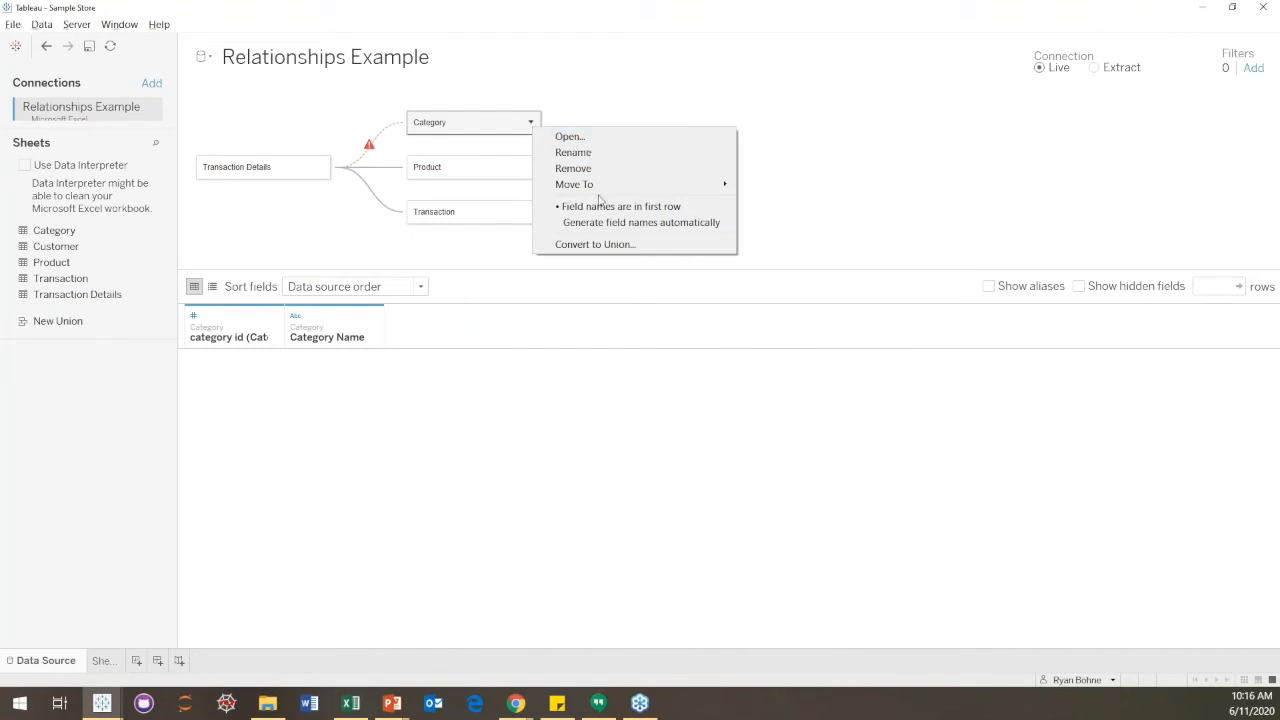
pyautogui.moveTo(600, 190)
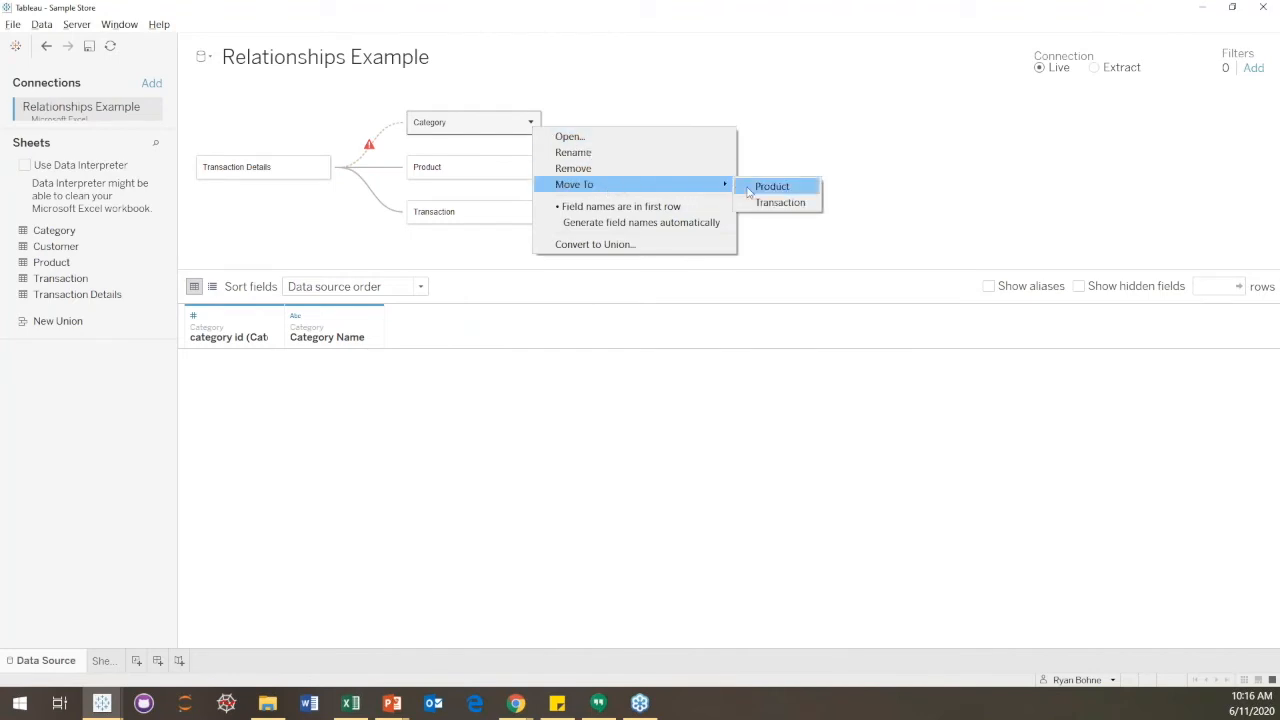
pyautogui.click(749, 191)
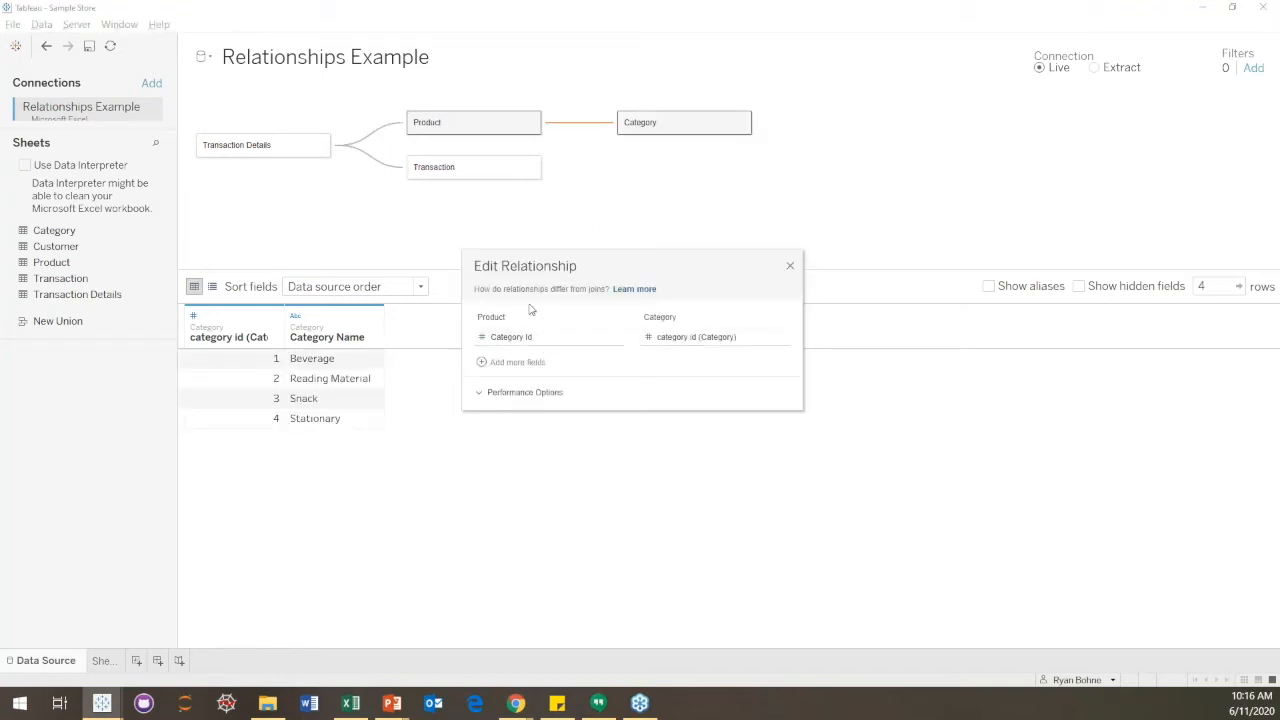
pyautogui.click(790, 266)
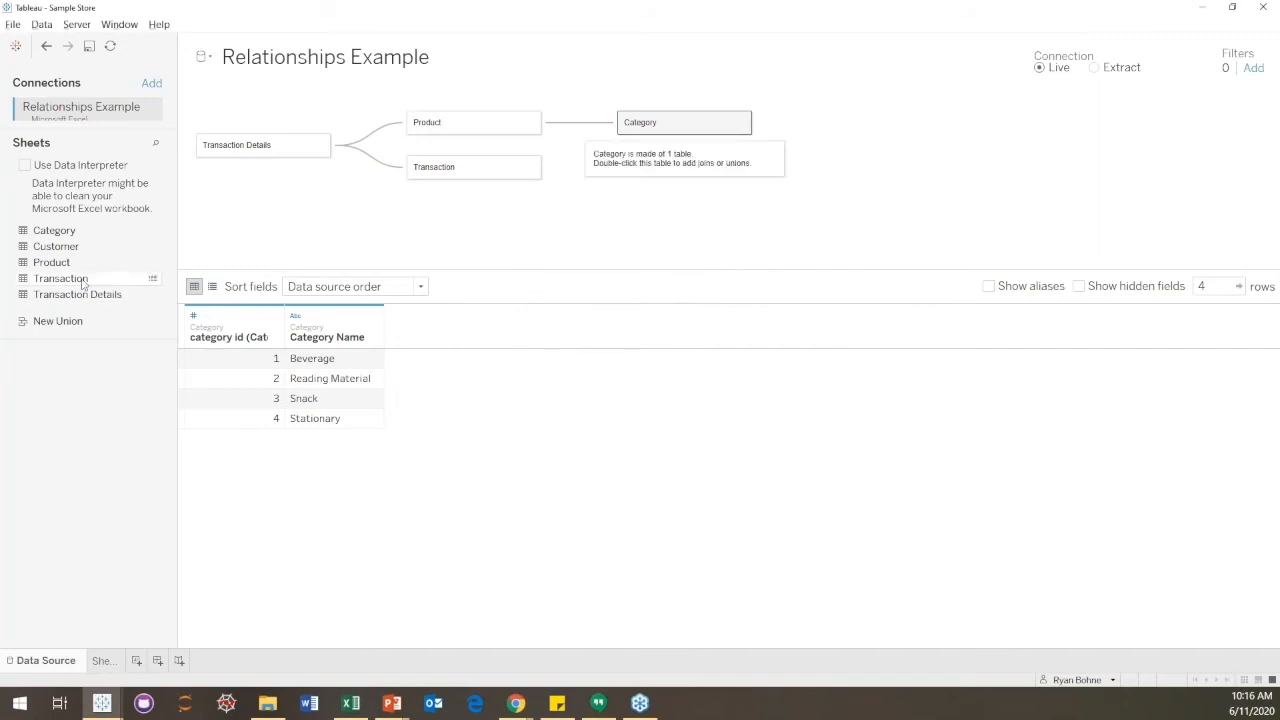
pyautogui.moveTo(83, 247); pyautogui.dragTo(625, 177)
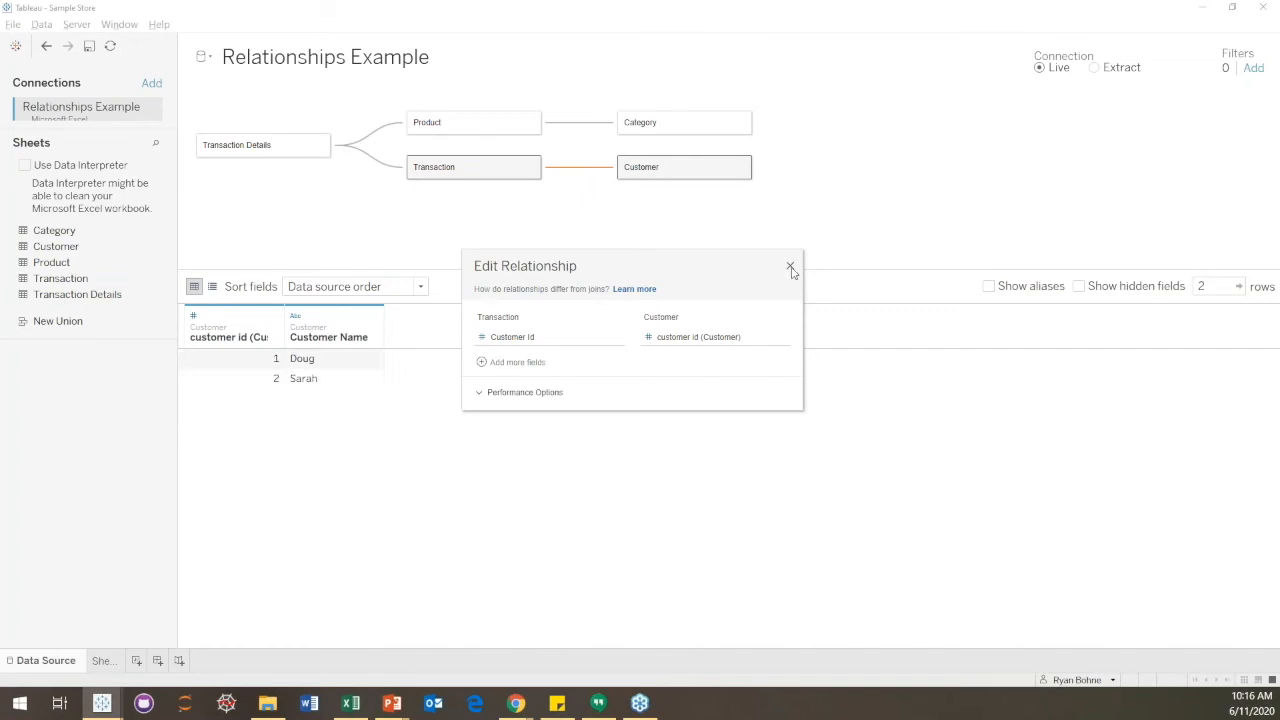
pyautogui.click(791, 270)
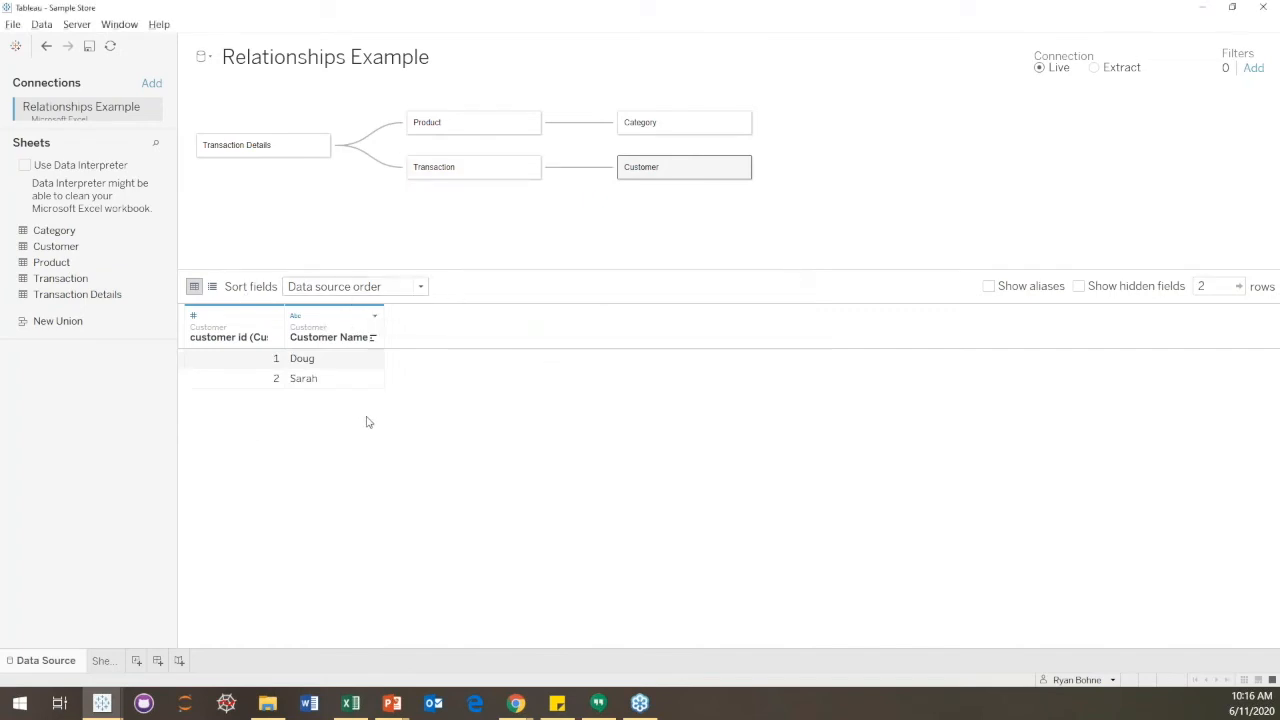
# Step: Preview the data of the Transaction, Transaction Details, Product and Category tables
pyautogui.click(451, 174)
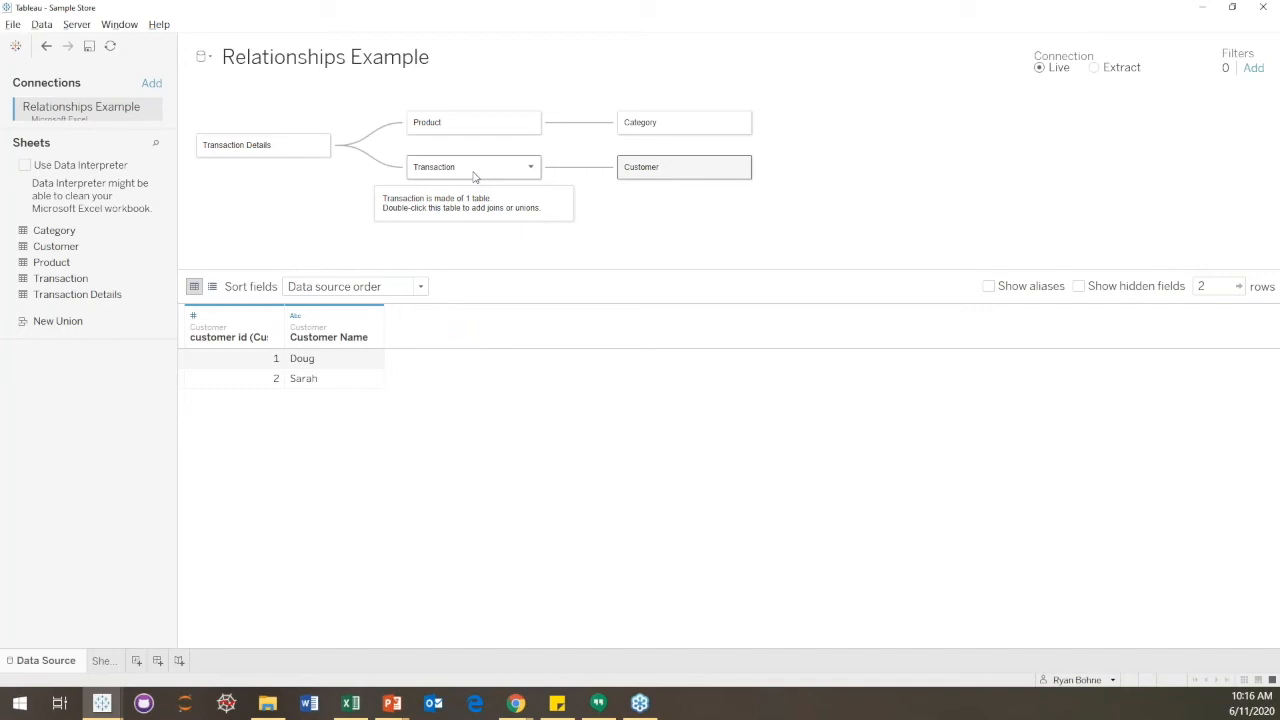
pyautogui.click(475, 176)
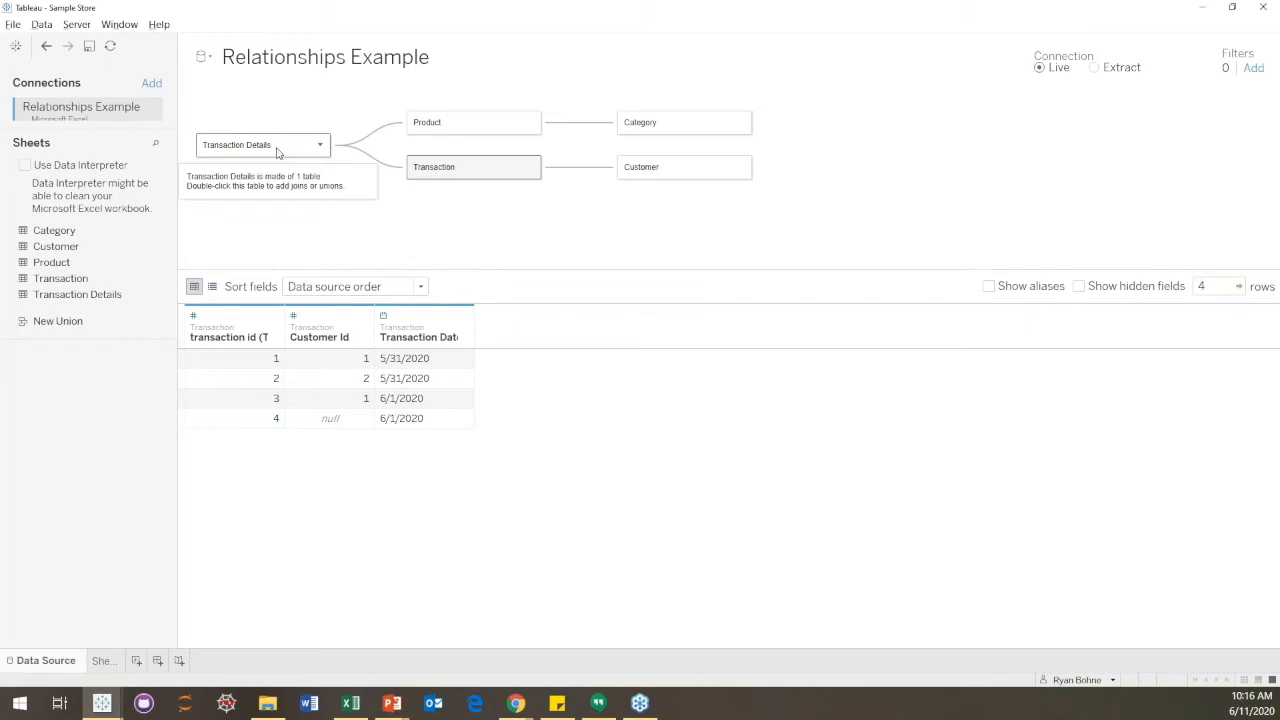
pyautogui.click(279, 151)
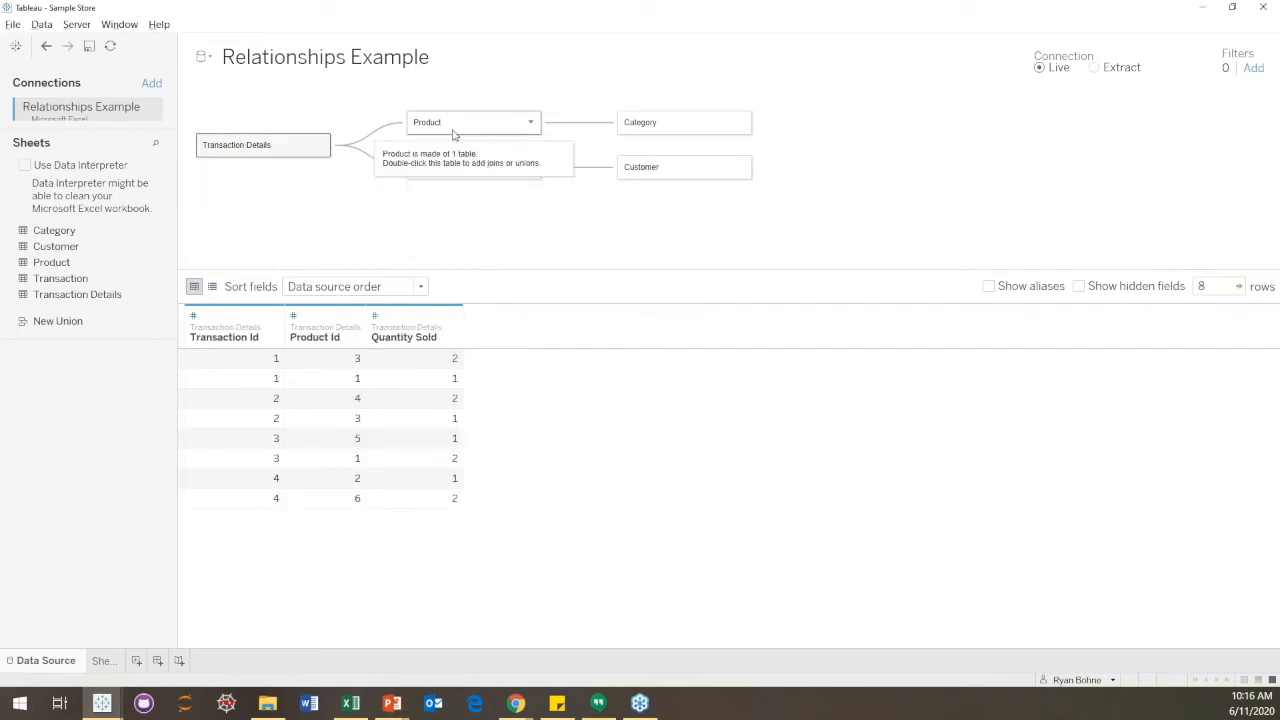
pyautogui.click(470, 122)
pyautogui.click(655, 124)
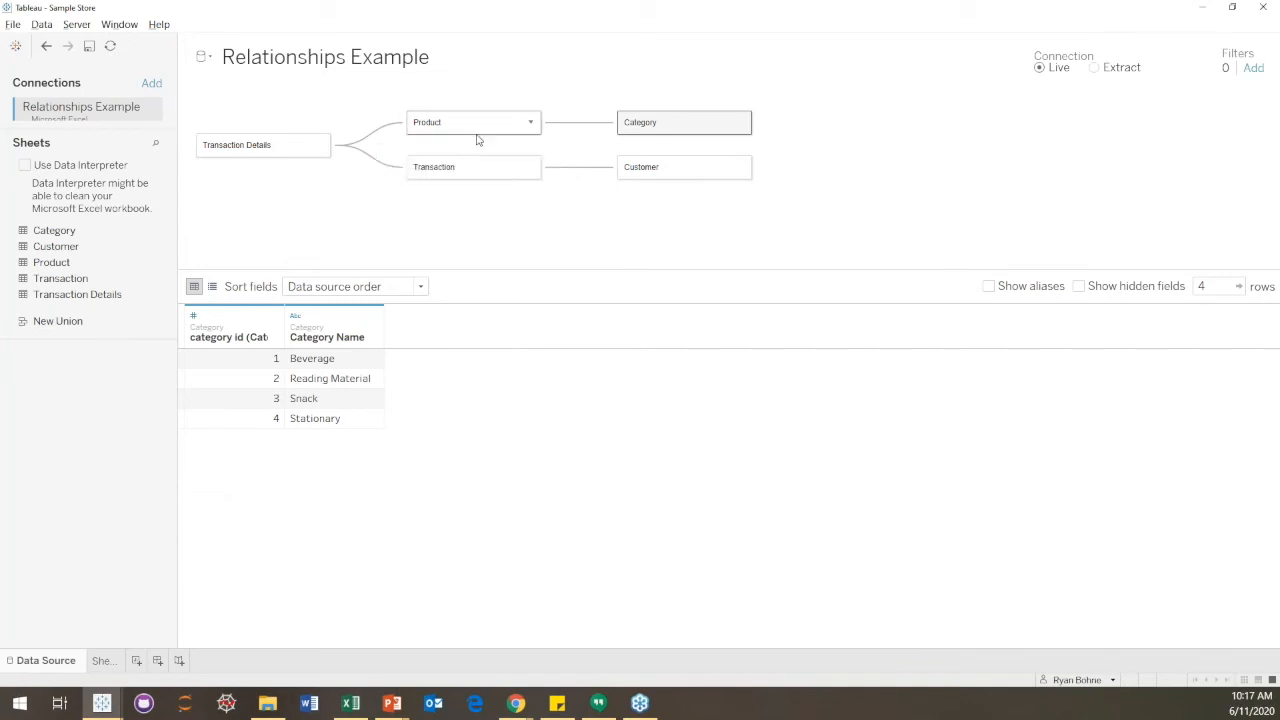
# Step: On Sheet 1, create a calculated field named Contribution Margin with the formula [Unit Price]-[Unit Cost]
pyautogui.click(103, 661)
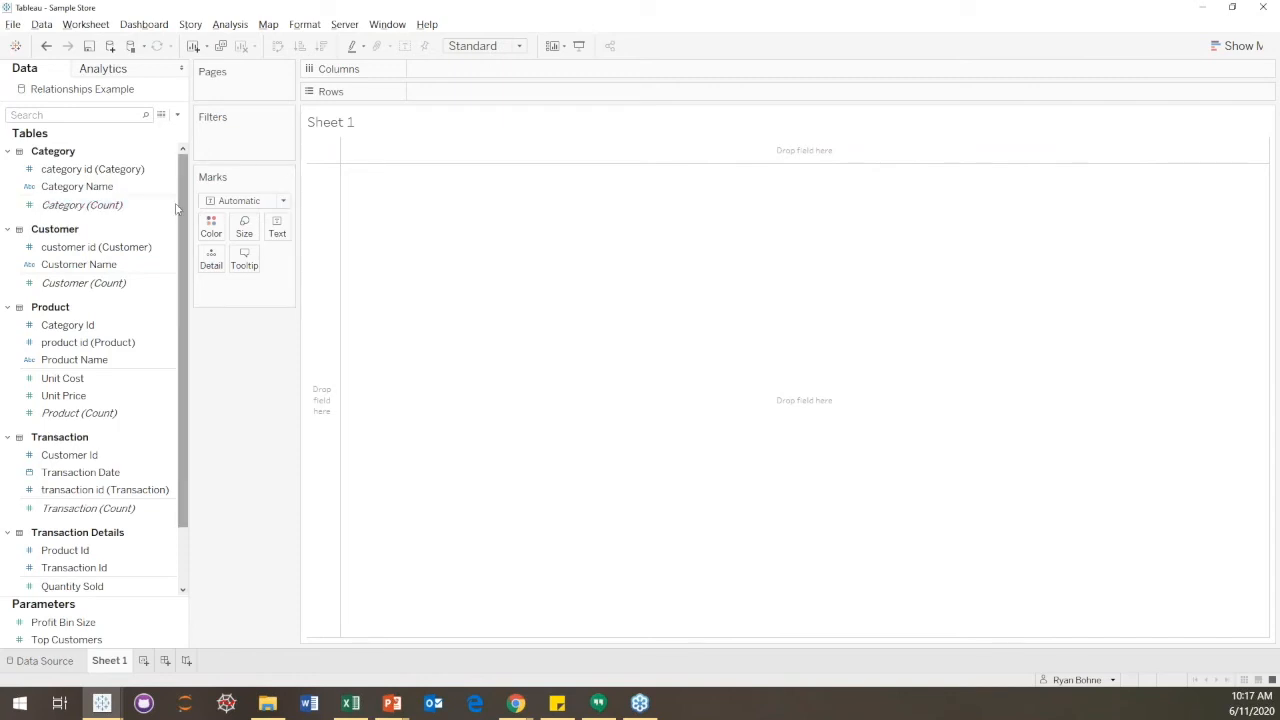
pyautogui.moveTo(114, 209)
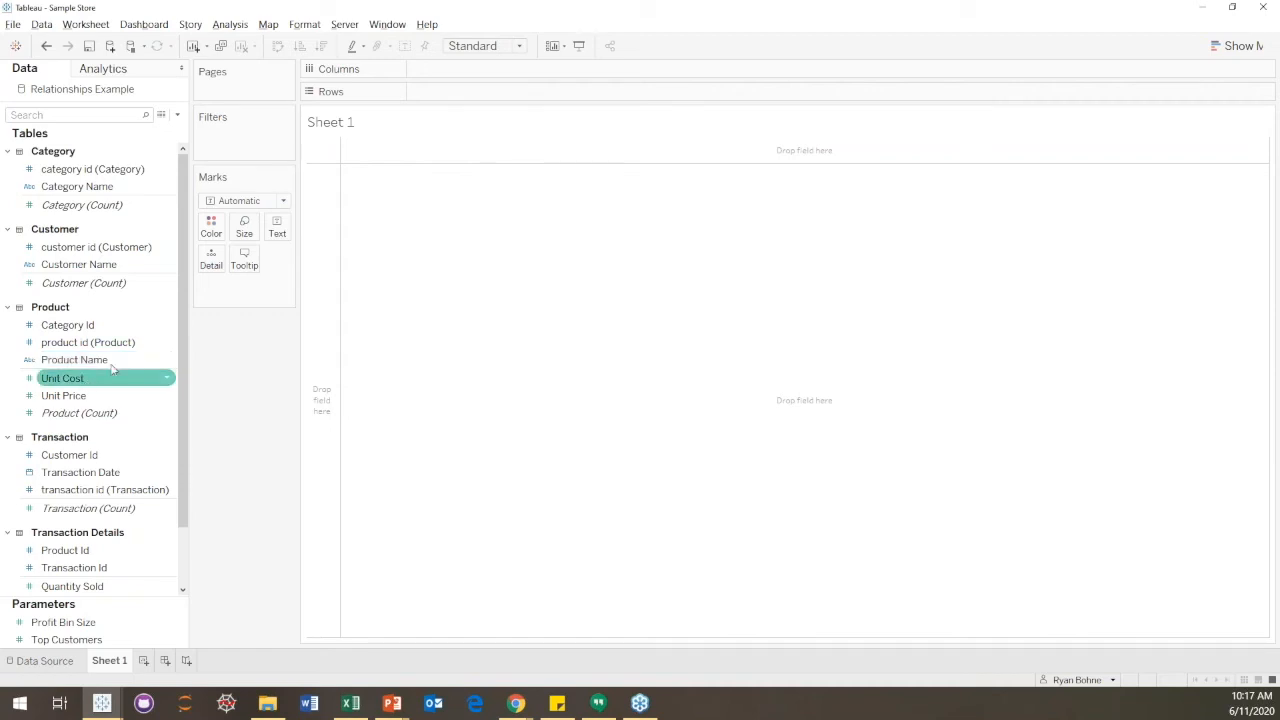
pyautogui.click(177, 114)
pyautogui.click(114, 128)
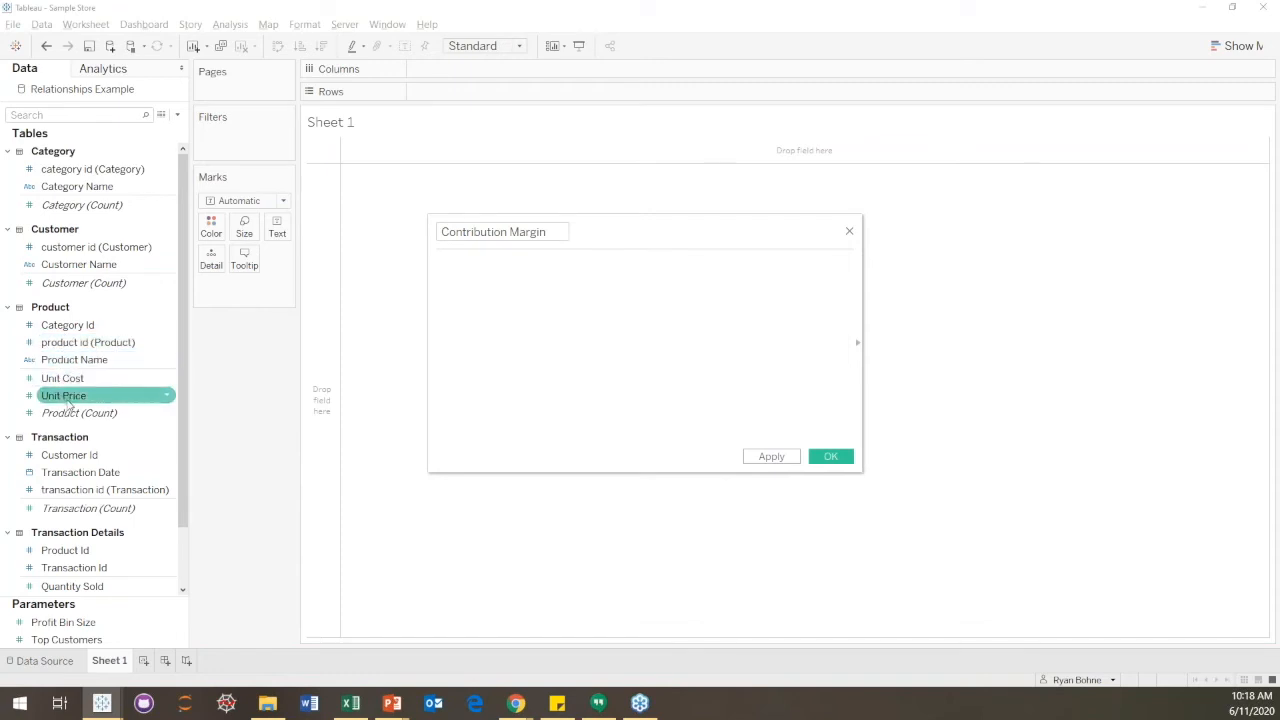
pyautogui.moveTo(68, 402); pyautogui.dragTo(522, 315)
pyautogui.moveTo(74, 378); pyautogui.dragTo(557, 302)
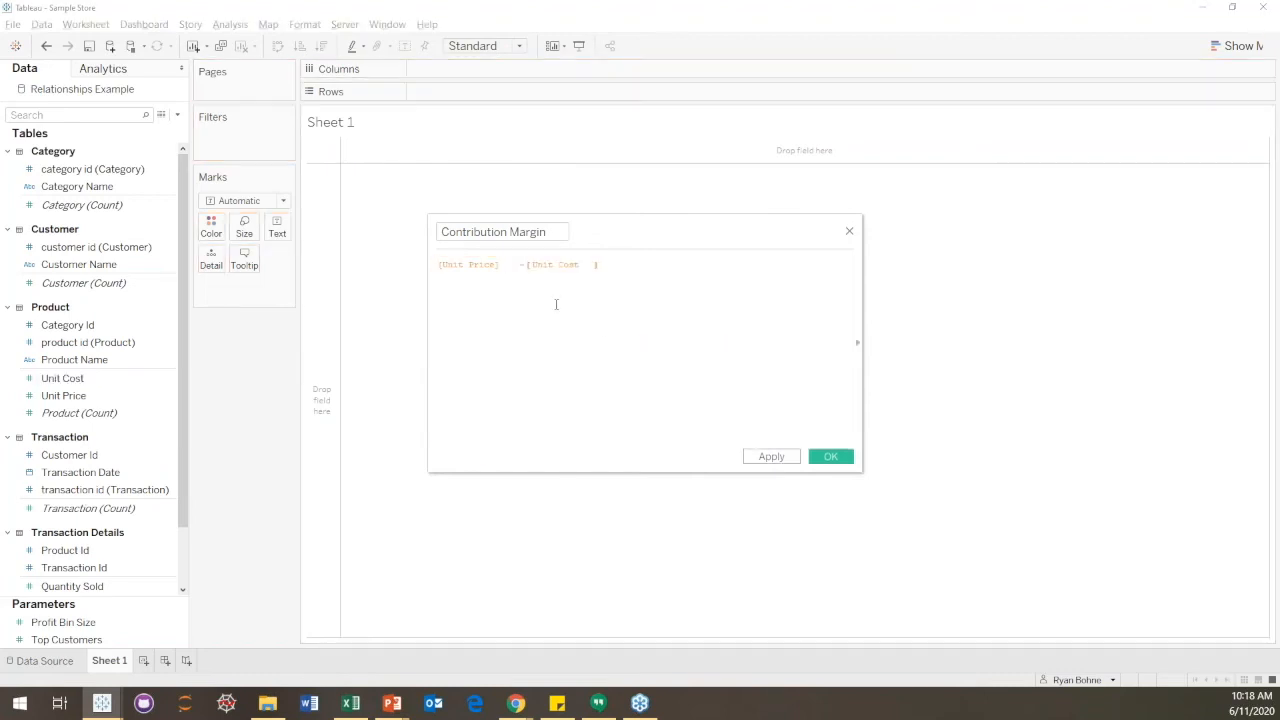
pyautogui.click(830, 456)
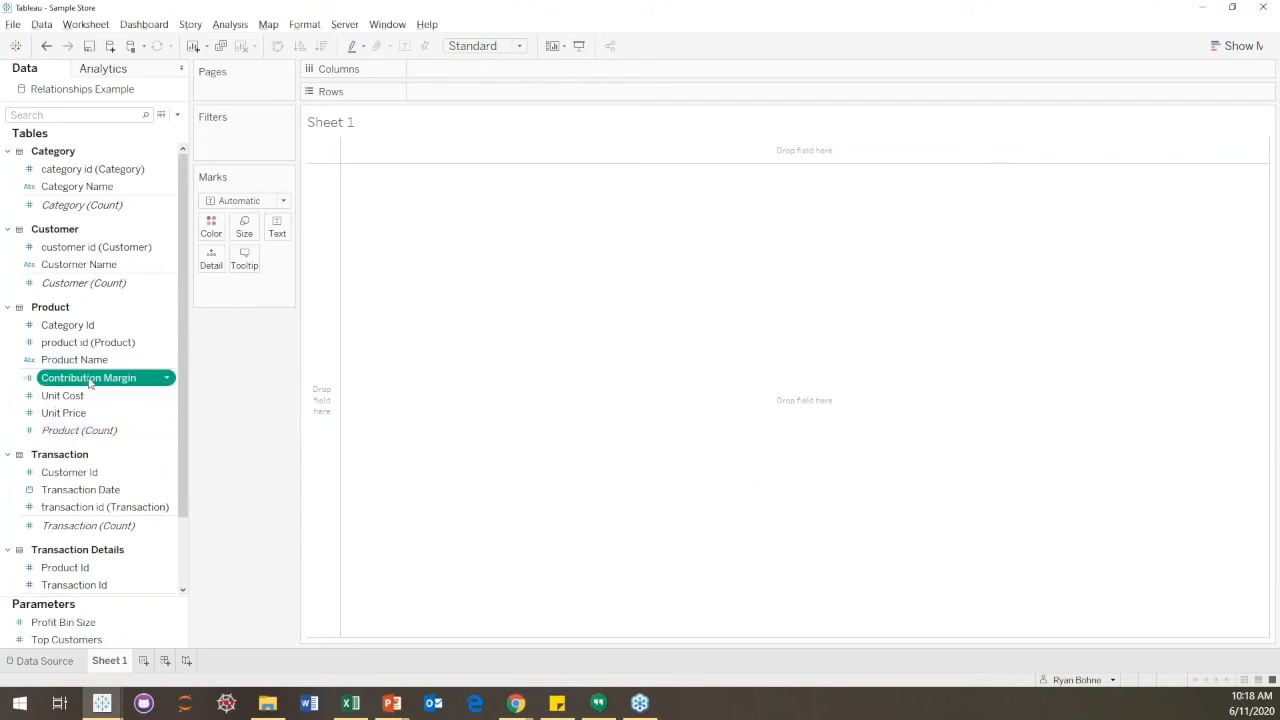
# Step: Create a calculated field named Sales Revenue with the formula [Quantity Sold]*[Unit Price]
pyautogui.click(177, 114)
pyautogui.click(110, 128)
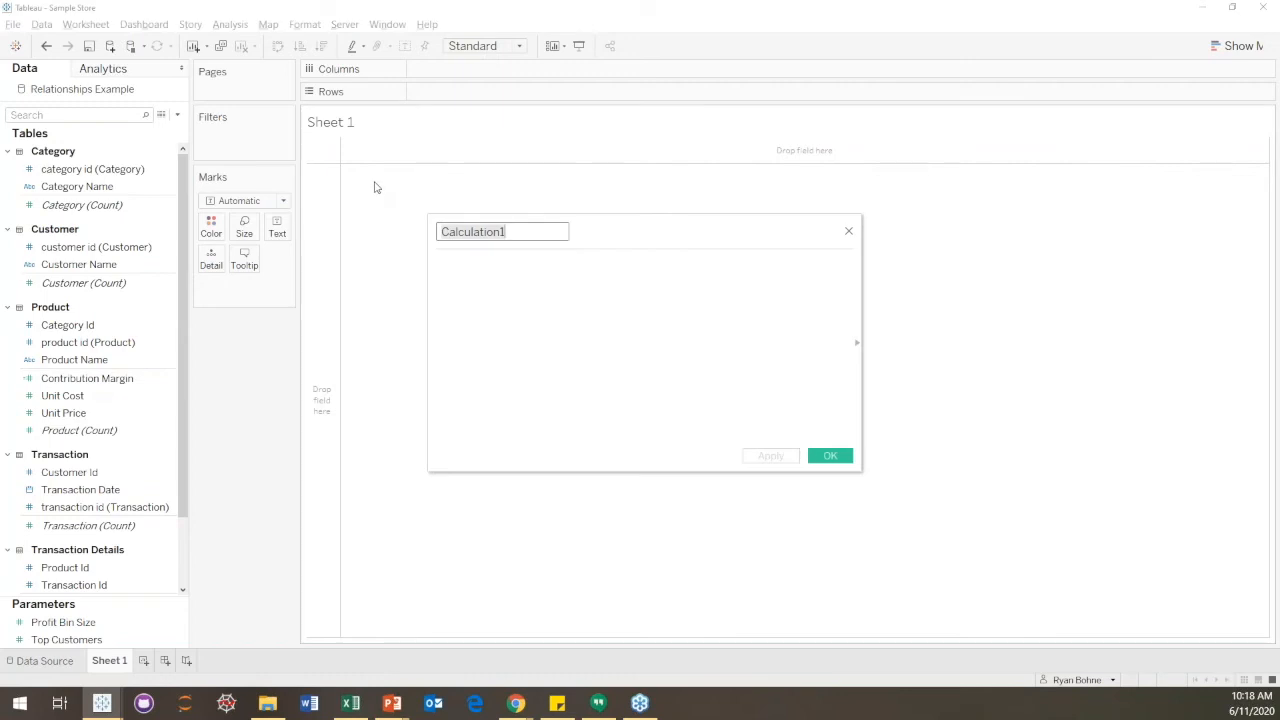
pyautogui.write('Sales Revenue')
pyautogui.click(437, 262)
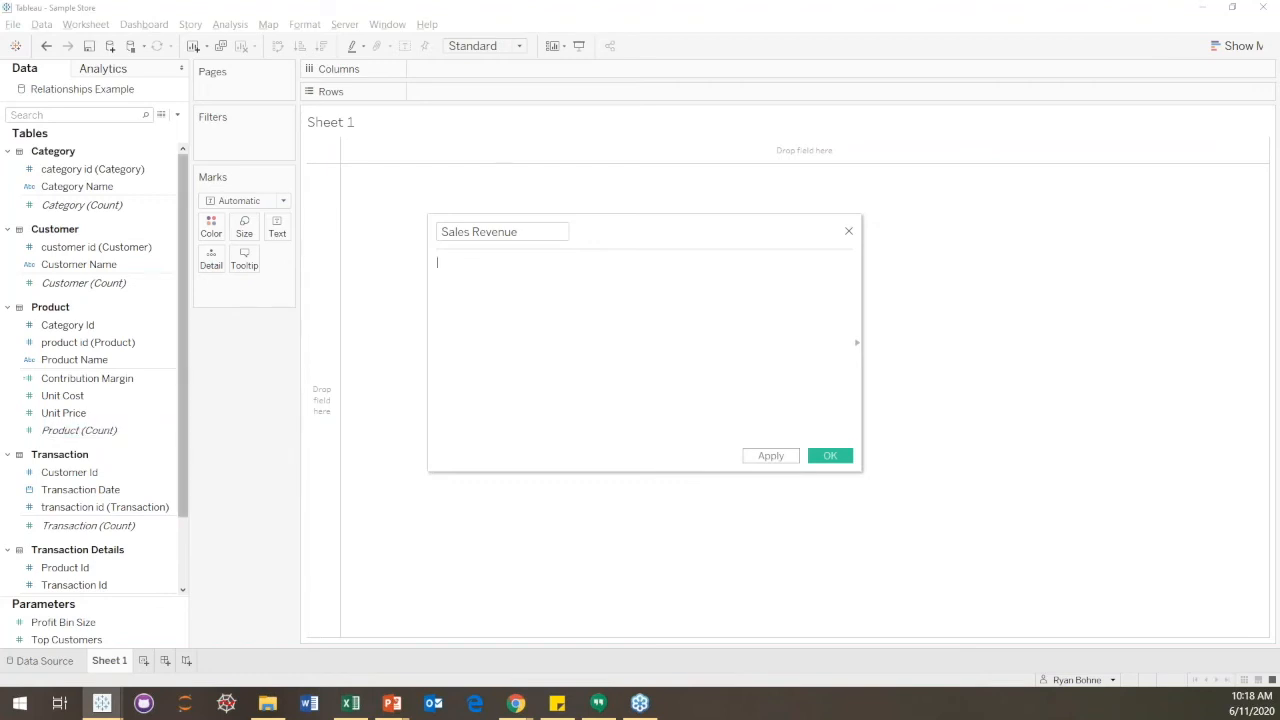
pyautogui.moveTo(183, 457); pyautogui.dragTo(183, 493)
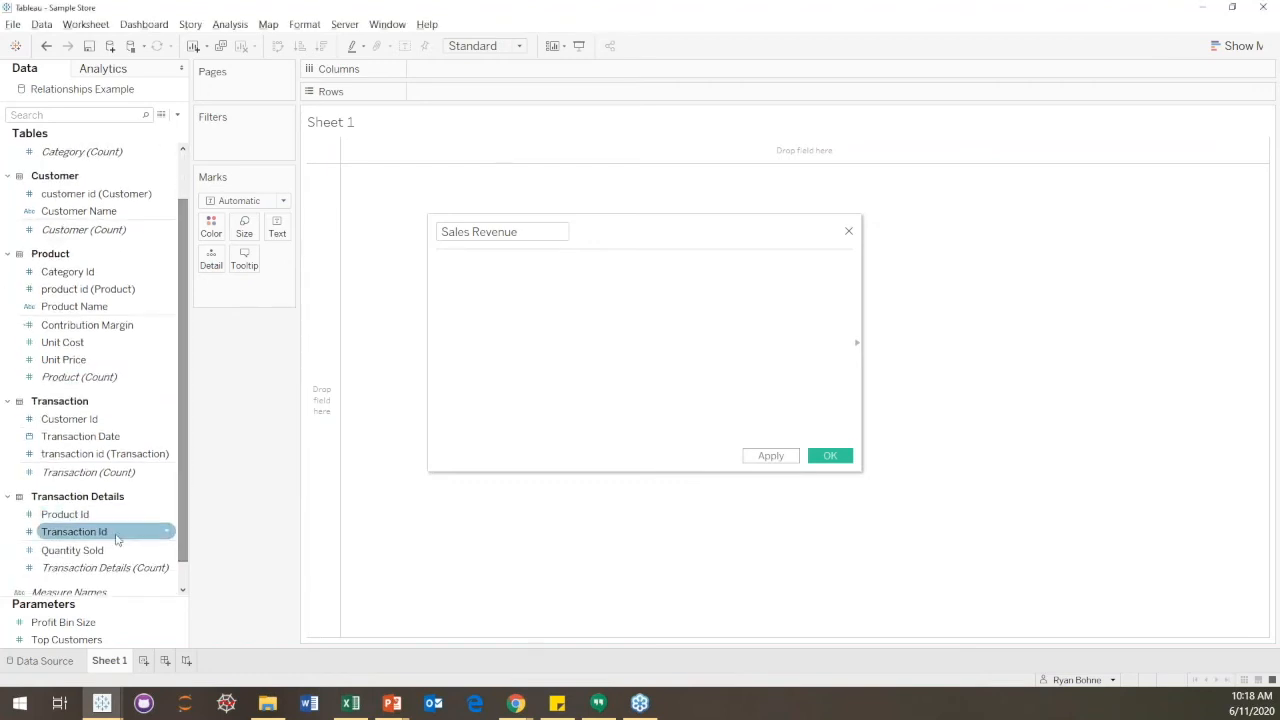
pyautogui.moveTo(166, 549); pyautogui.dragTo(490, 290)
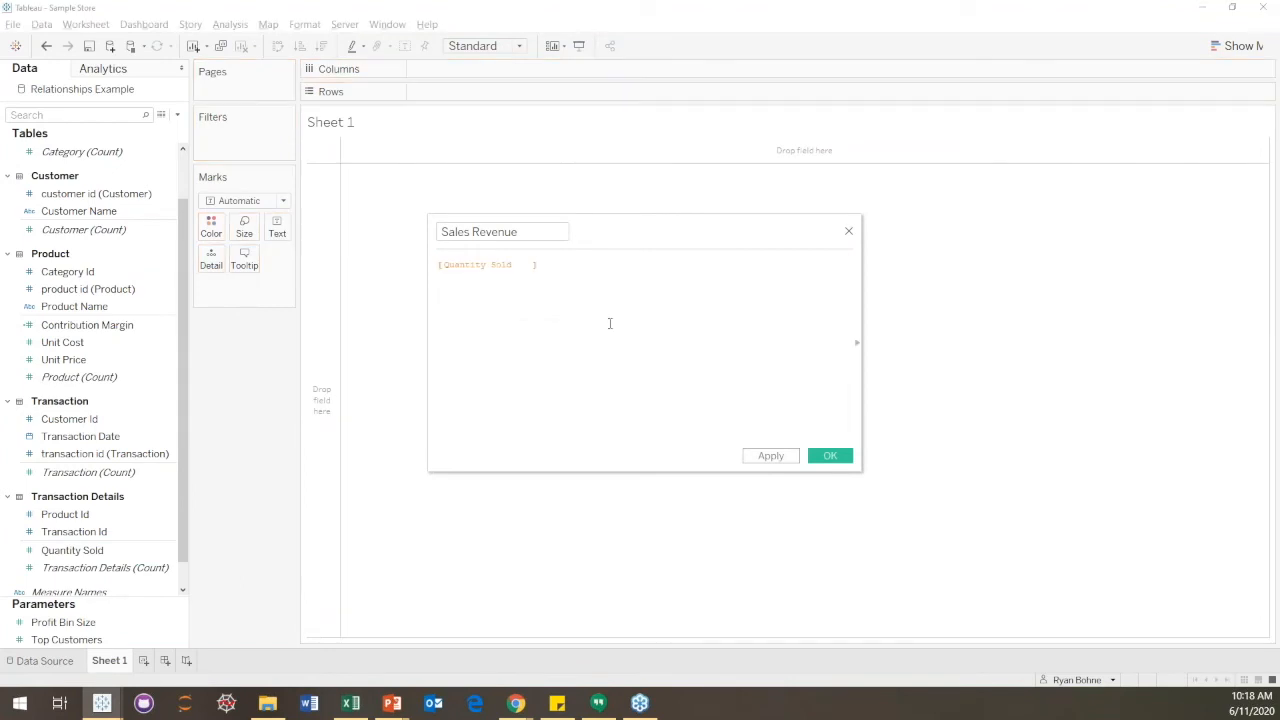
pyautogui.write('*')
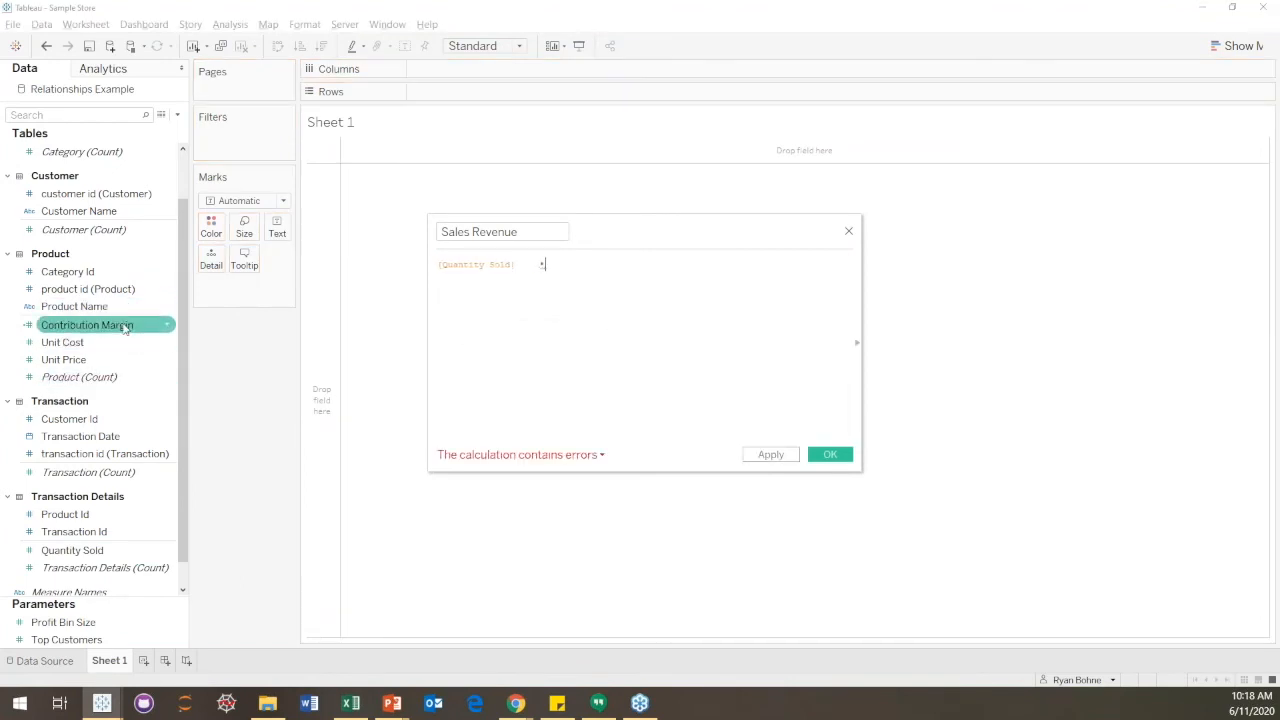
pyautogui.moveTo(114, 360); pyautogui.dragTo(585, 266)
pyautogui.click(826, 456)
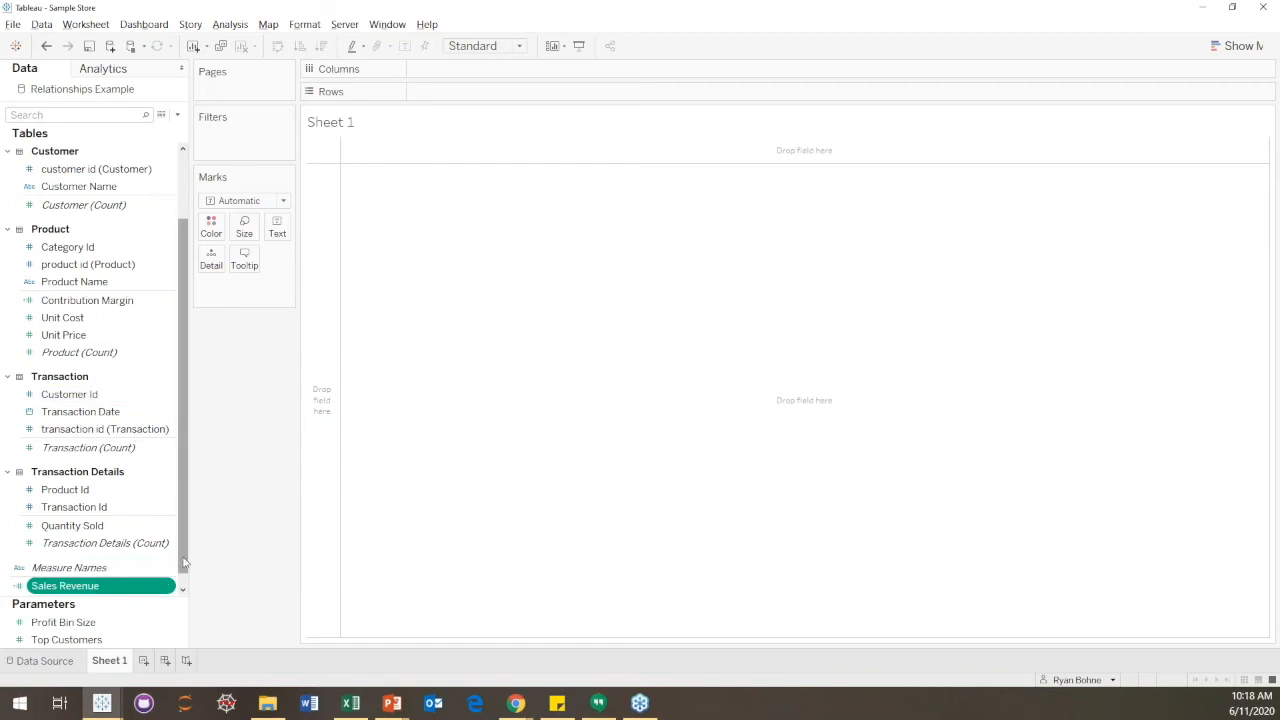
# Step: Build the row layout of Sheet 1 with Customer Name followed by Product Name from the Product table
pyautogui.scroll(-1, 124, 588)
pyautogui.moveTo(183, 571); pyautogui.dragTo(183, 466)
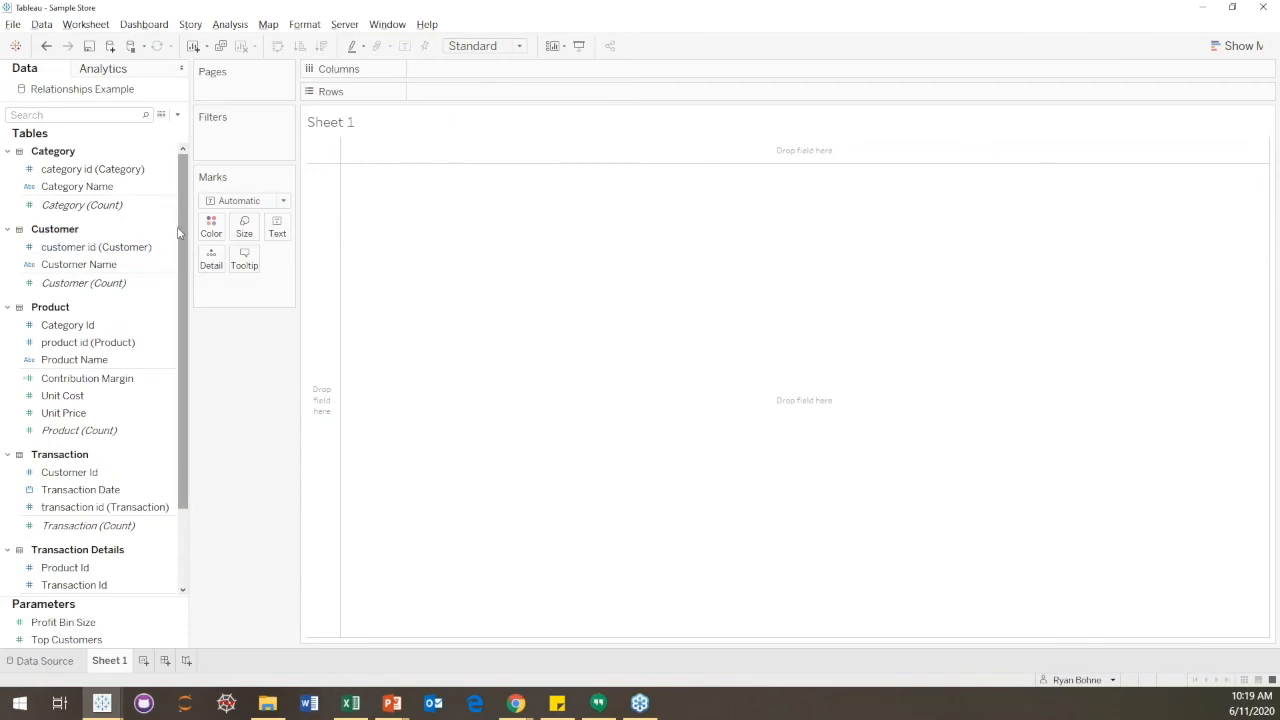
pyautogui.click(138, 263)
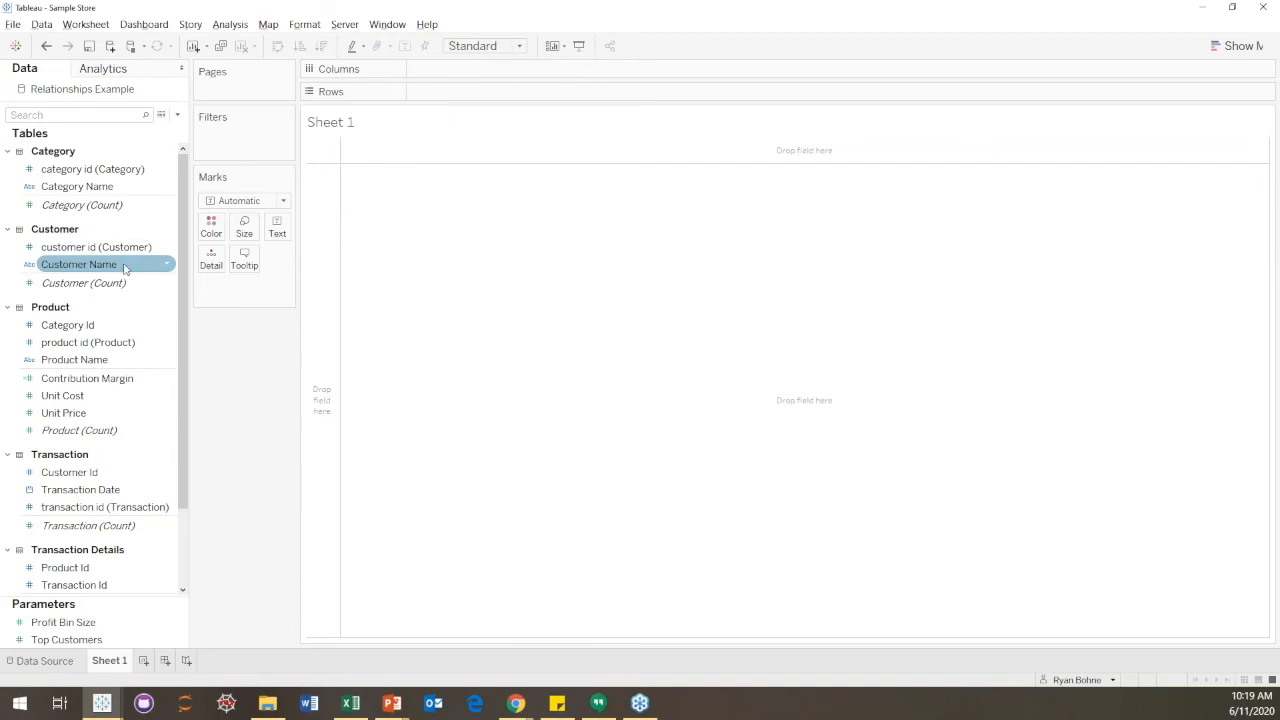
pyautogui.moveTo(124, 268); pyautogui.dragTo(540, 100)
pyautogui.click(140, 399)
pyautogui.click(112, 410)
pyautogui.click(97, 399)
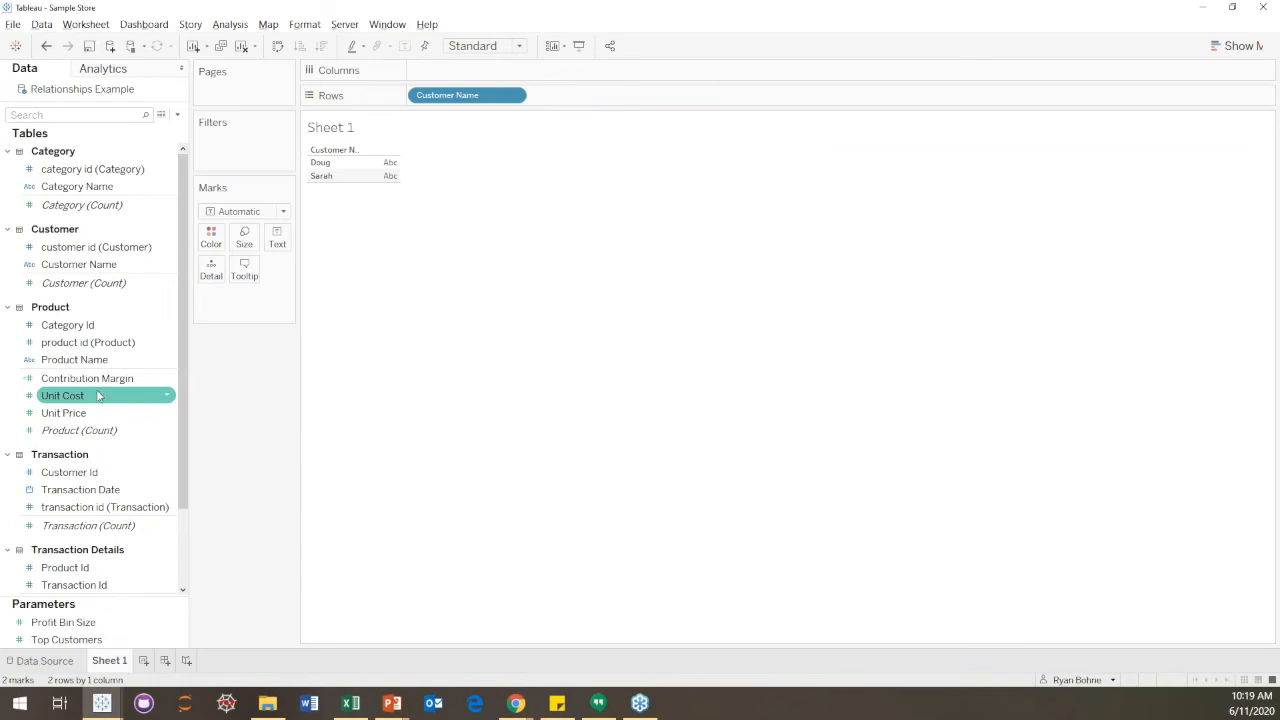
pyautogui.click(100, 379)
pyautogui.click(107, 361)
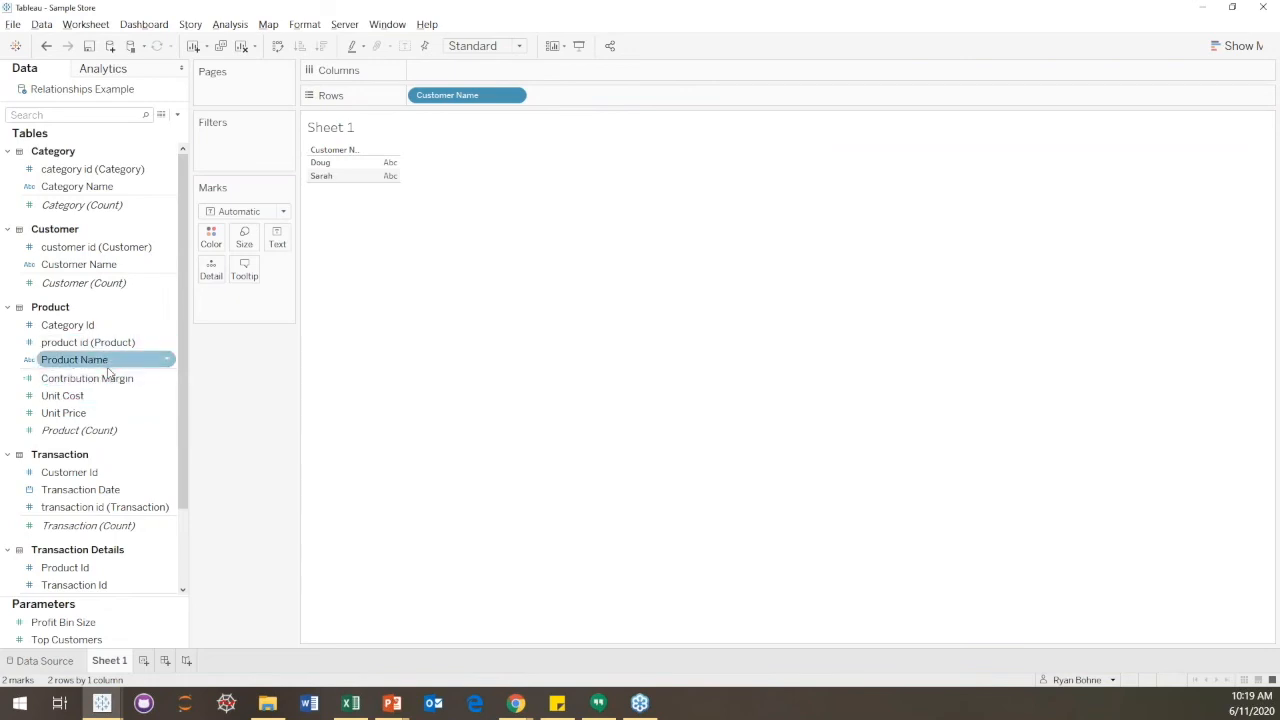
pyautogui.moveTo(107, 372)
pyautogui.mouseDown()
pyautogui.moveTo(694, 94)
pyautogui.moveTo(560, 95)
pyautogui.mouseUp()
# Step: Chart Quantity Sold across the columns and sort the products in descending order of quantity sold
pyautogui.scroll(-2, 150, 495)
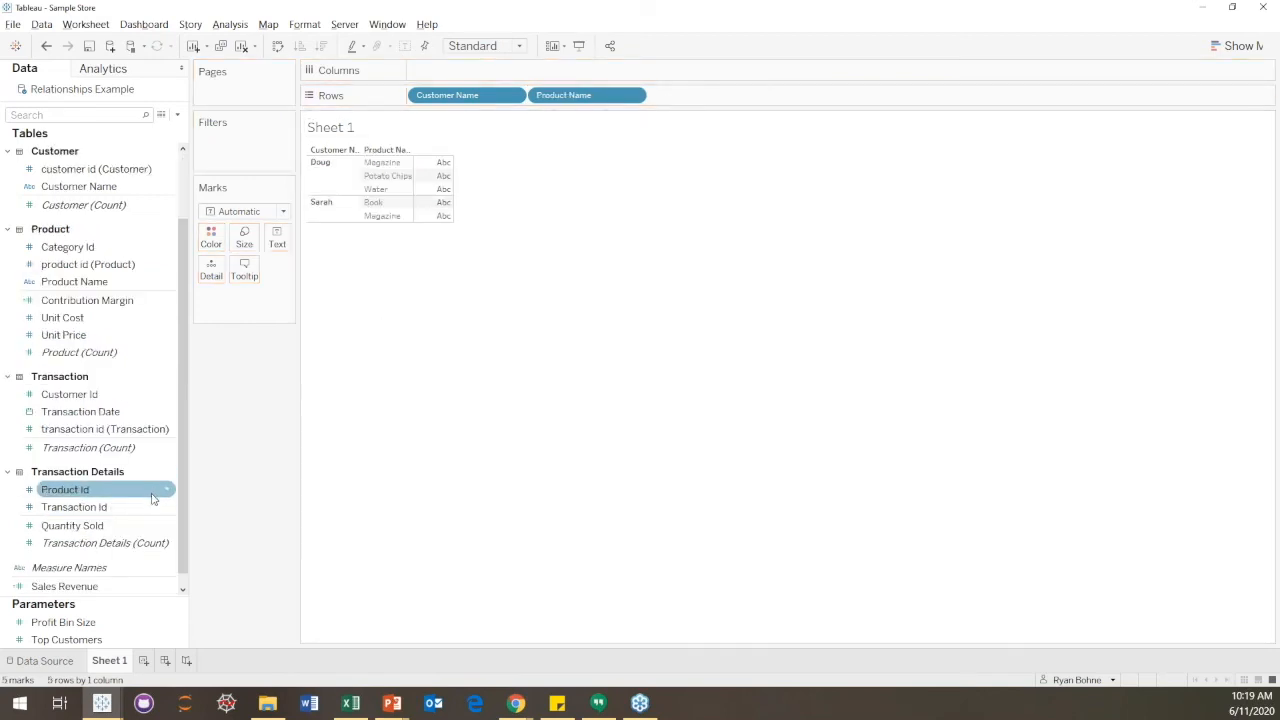
pyautogui.scroll(-1, 152, 497)
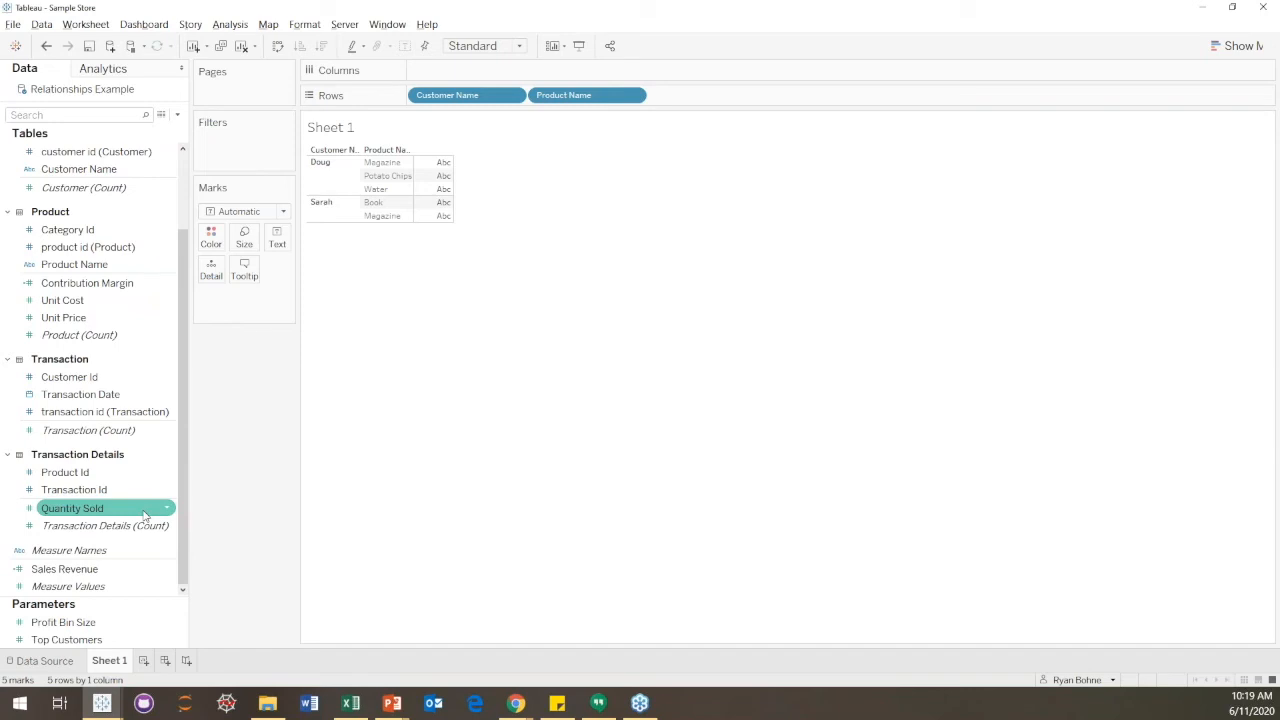
pyautogui.moveTo(141, 517); pyautogui.dragTo(518, 74)
pyautogui.click(322, 46)
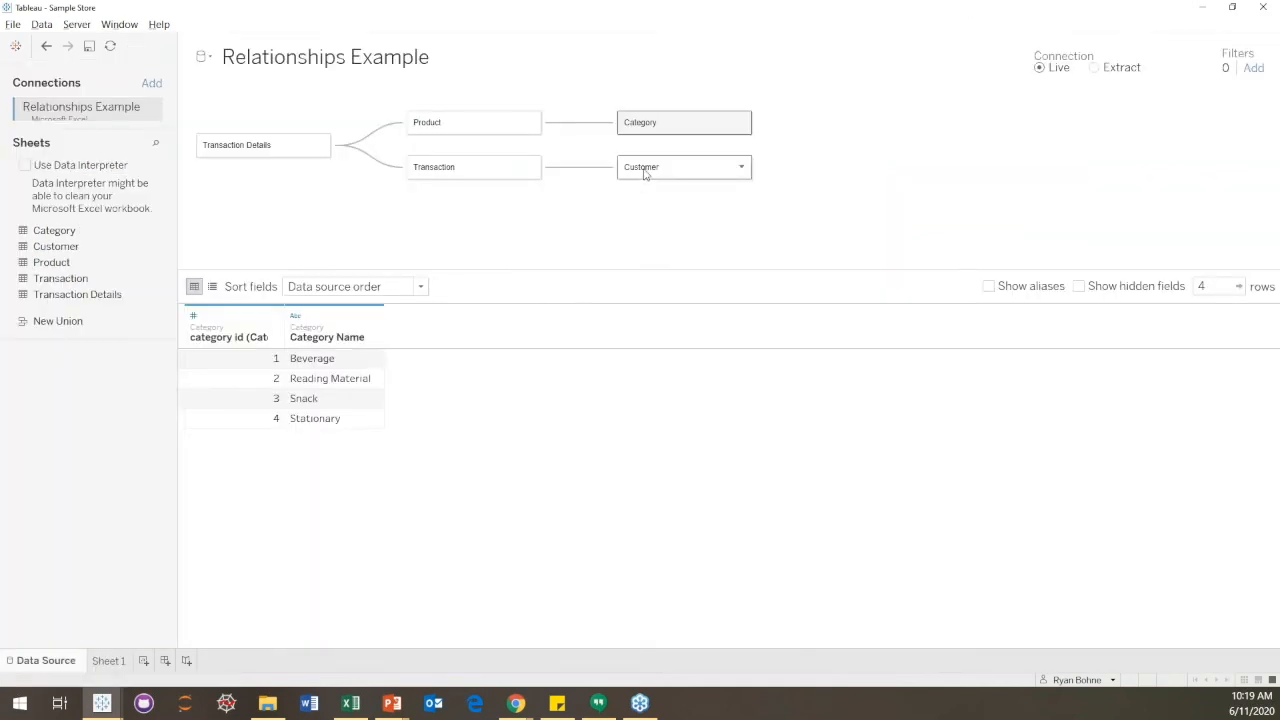
# Step: Review the data of the Customer, Transaction Details and Product tables in the data source, and return to Sheet 1
pyautogui.click(645, 170)
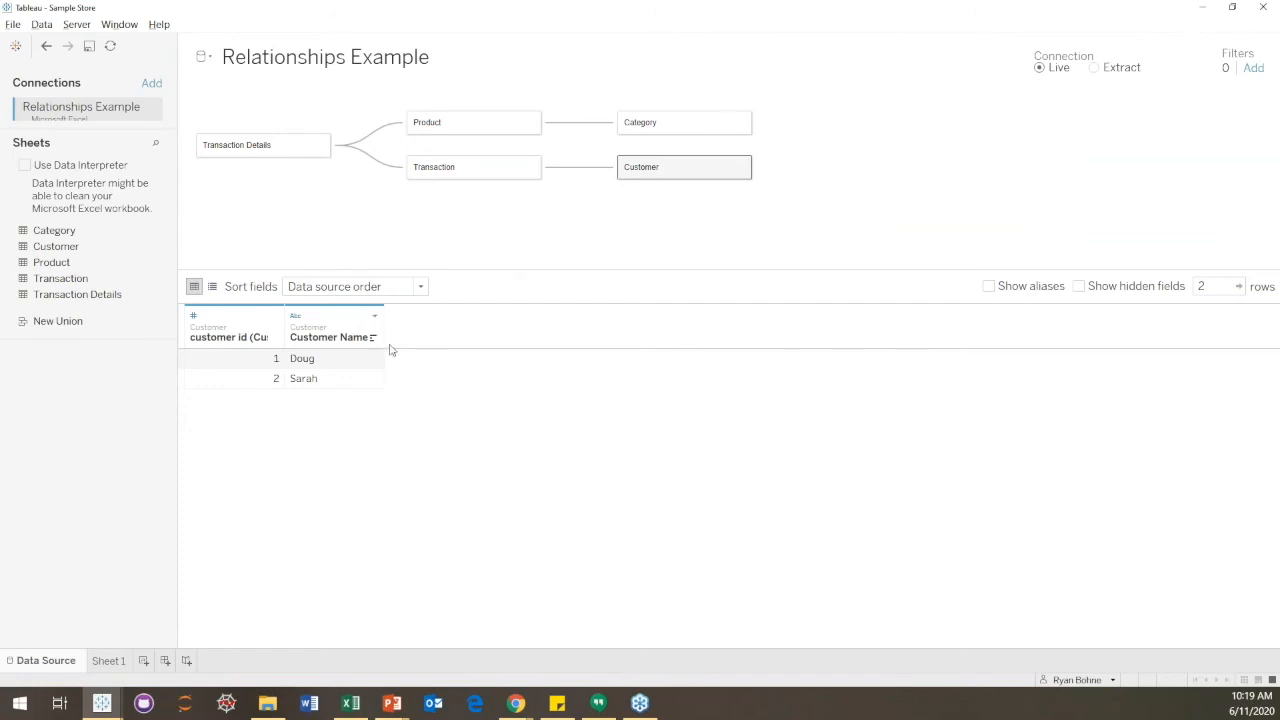
pyautogui.click(267, 150)
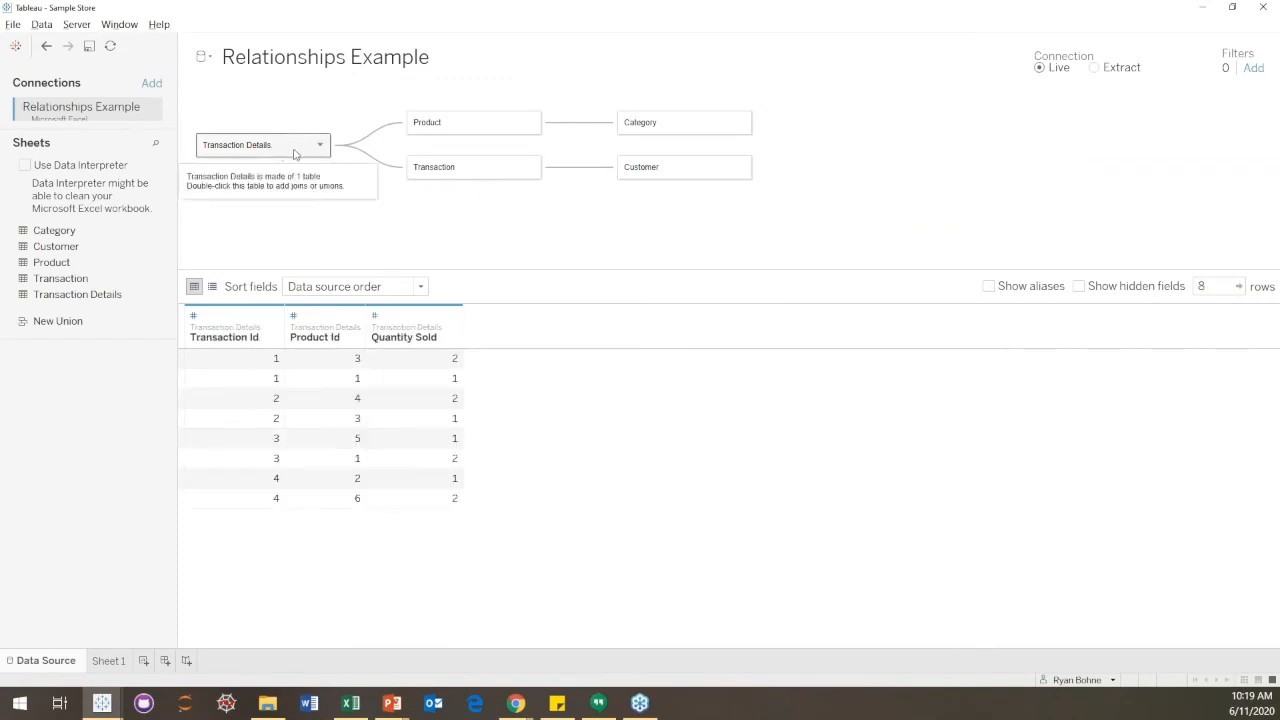
pyautogui.click(425, 128)
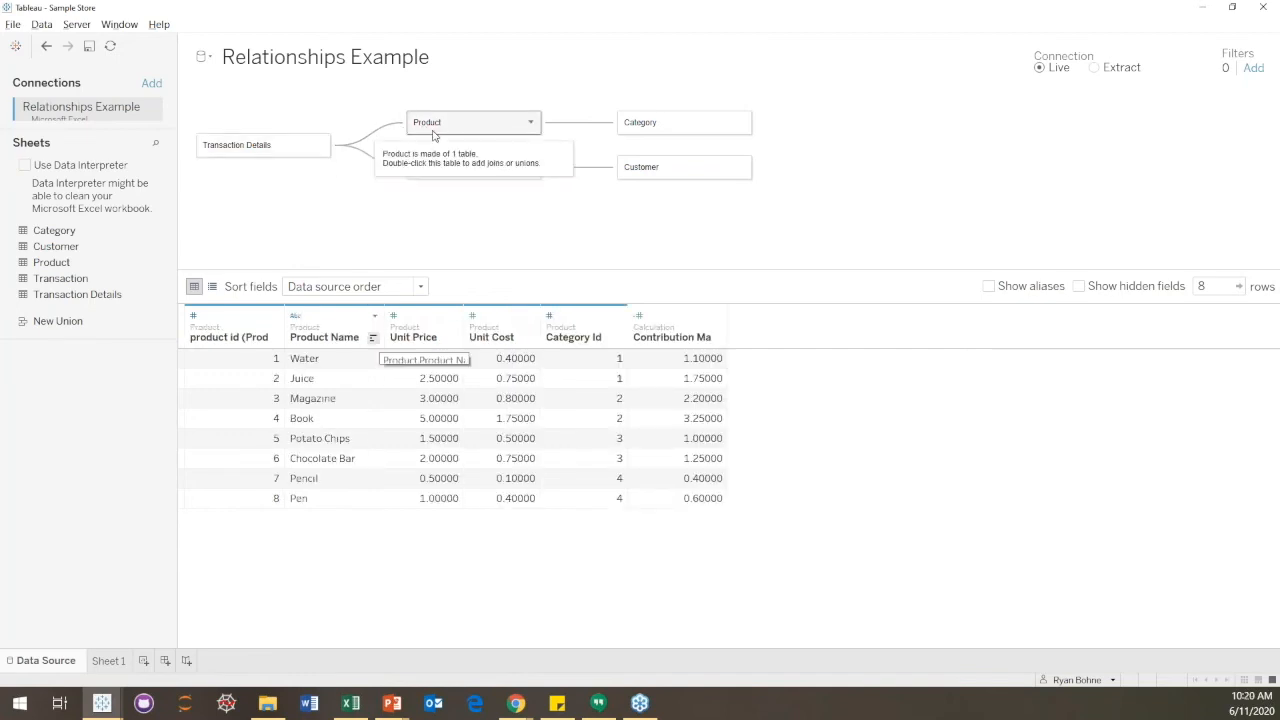
pyautogui.moveTo(126, 663)
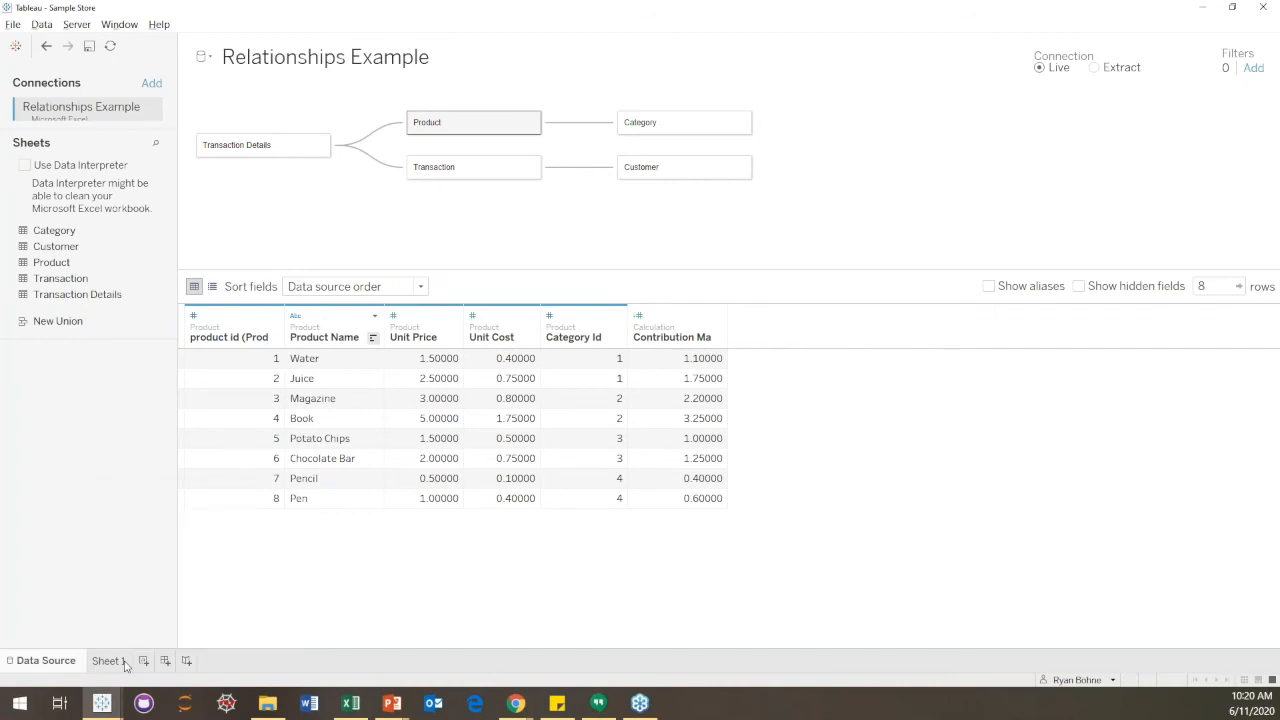
pyautogui.click(107, 661)
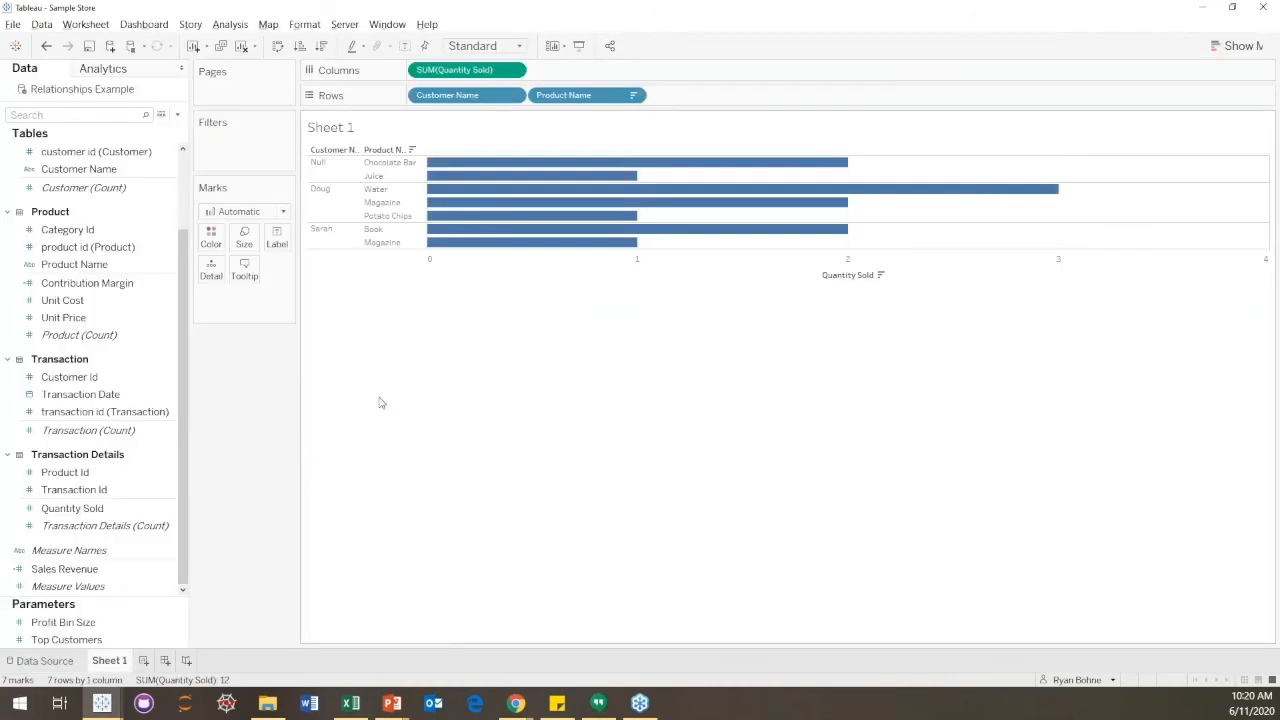